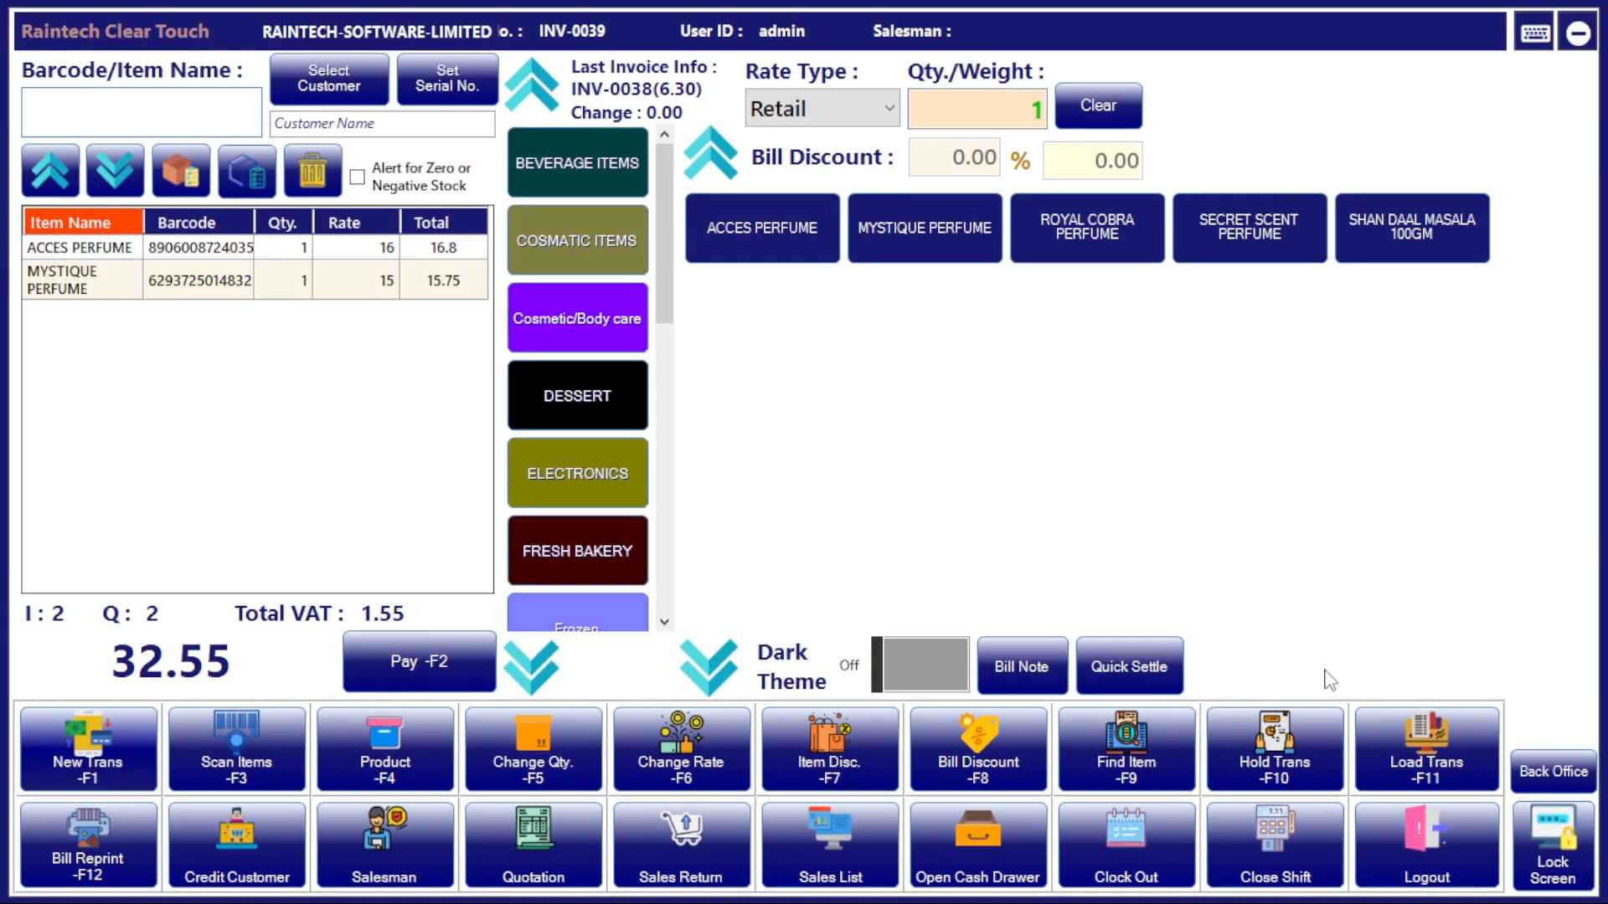
- Discard the items on the current bill and start a new transaction
left_click(94, 755)
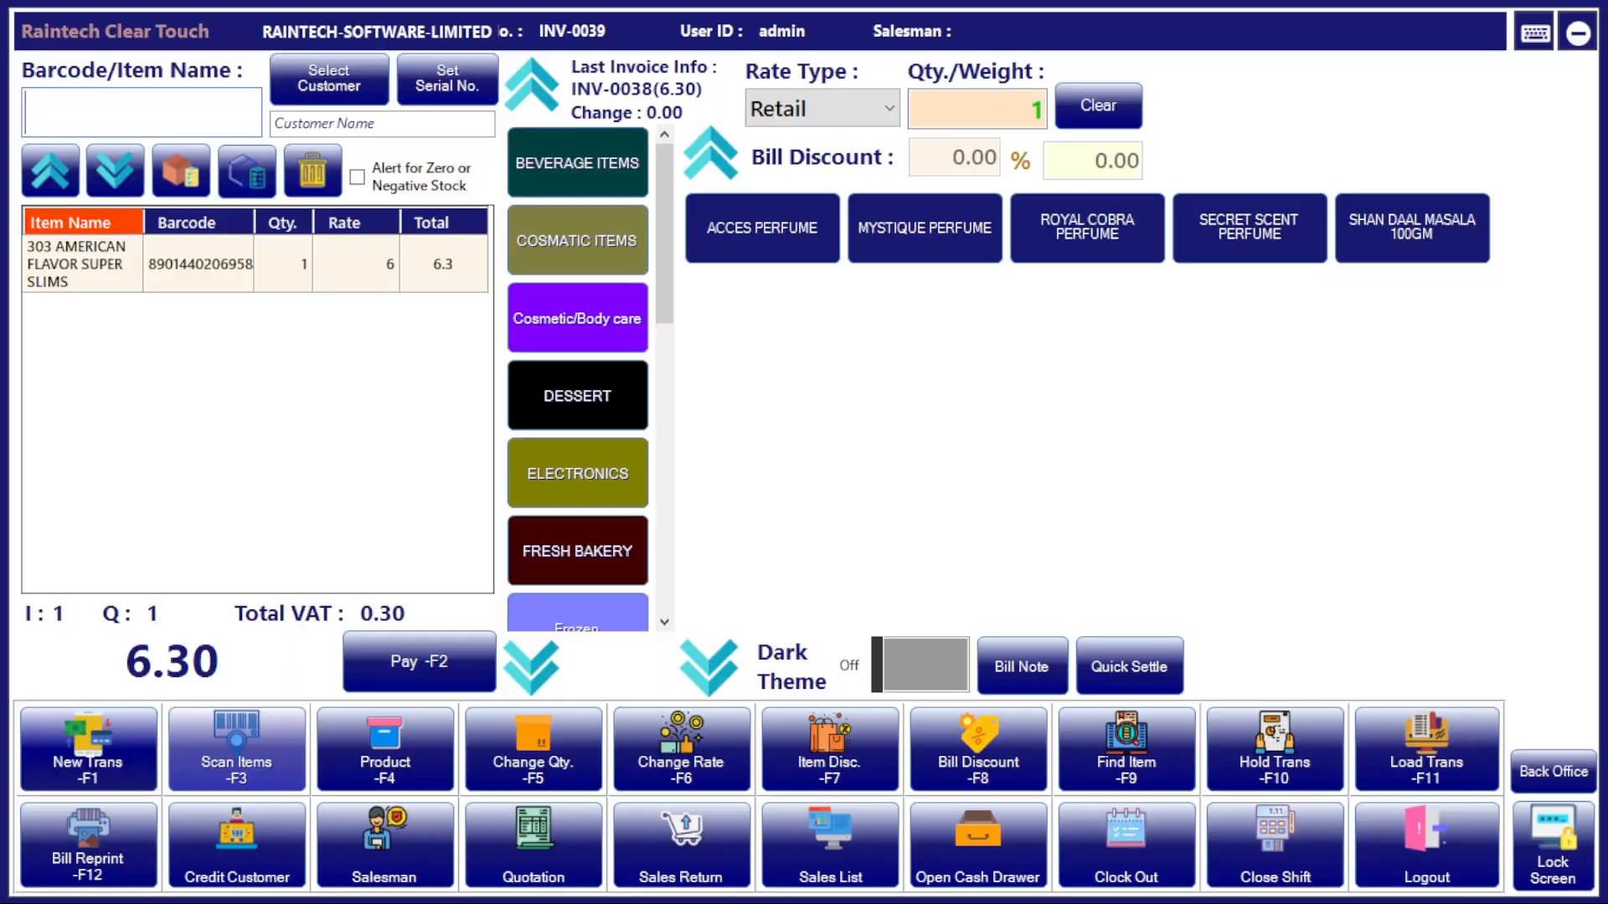
key("F1")
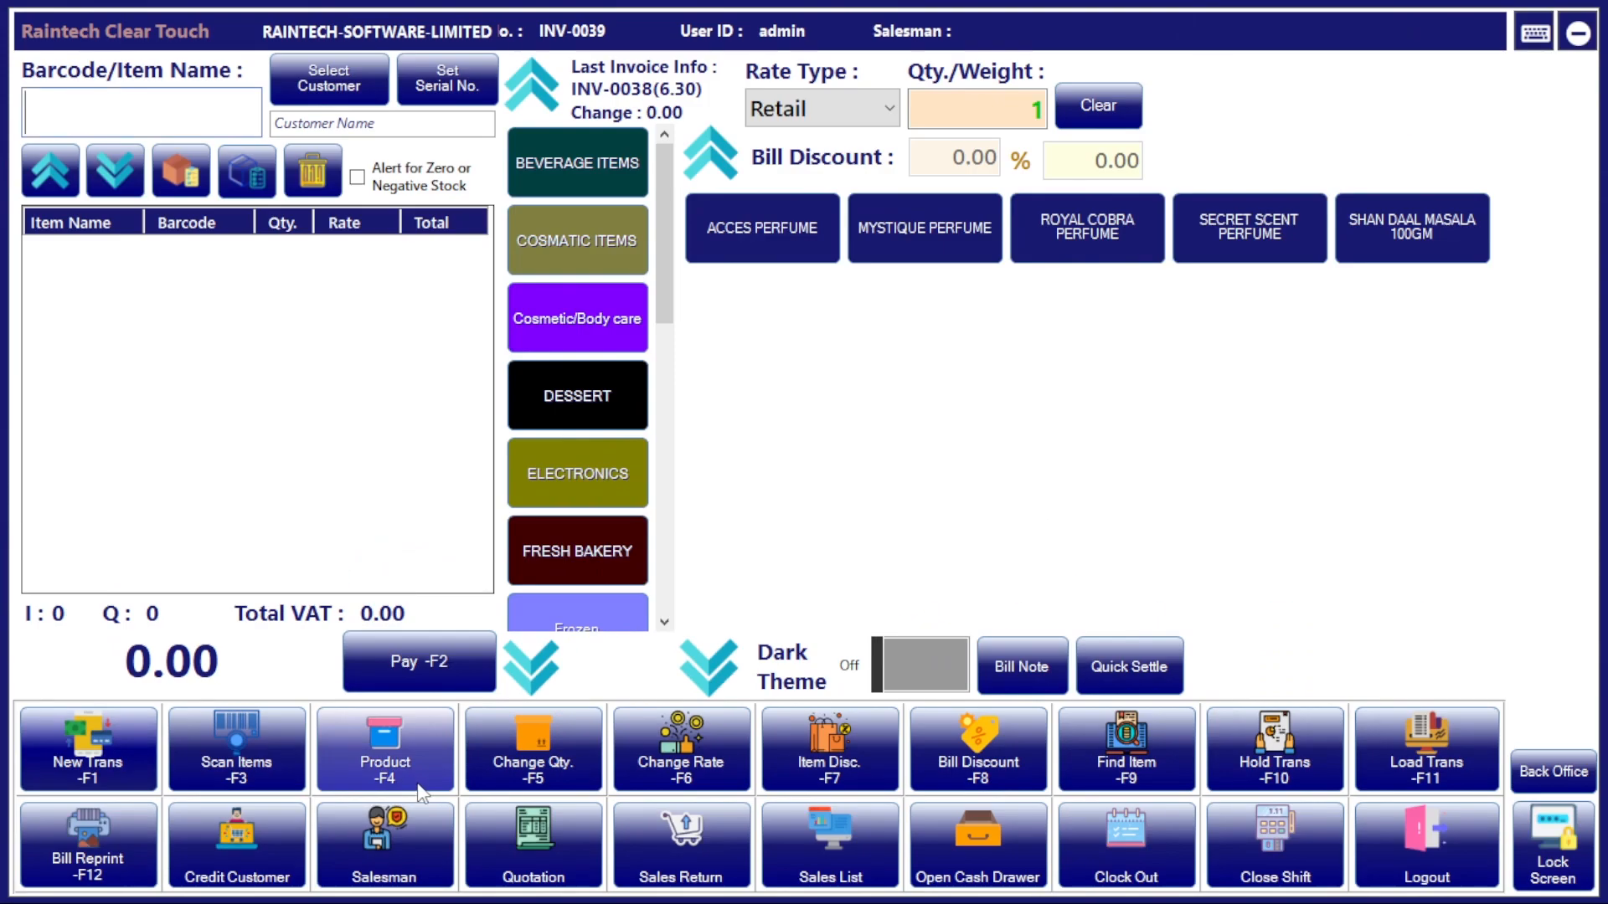
- Examine the product entry form and its sales unit options, and leave the form without saving a product
left_click(451, 739)
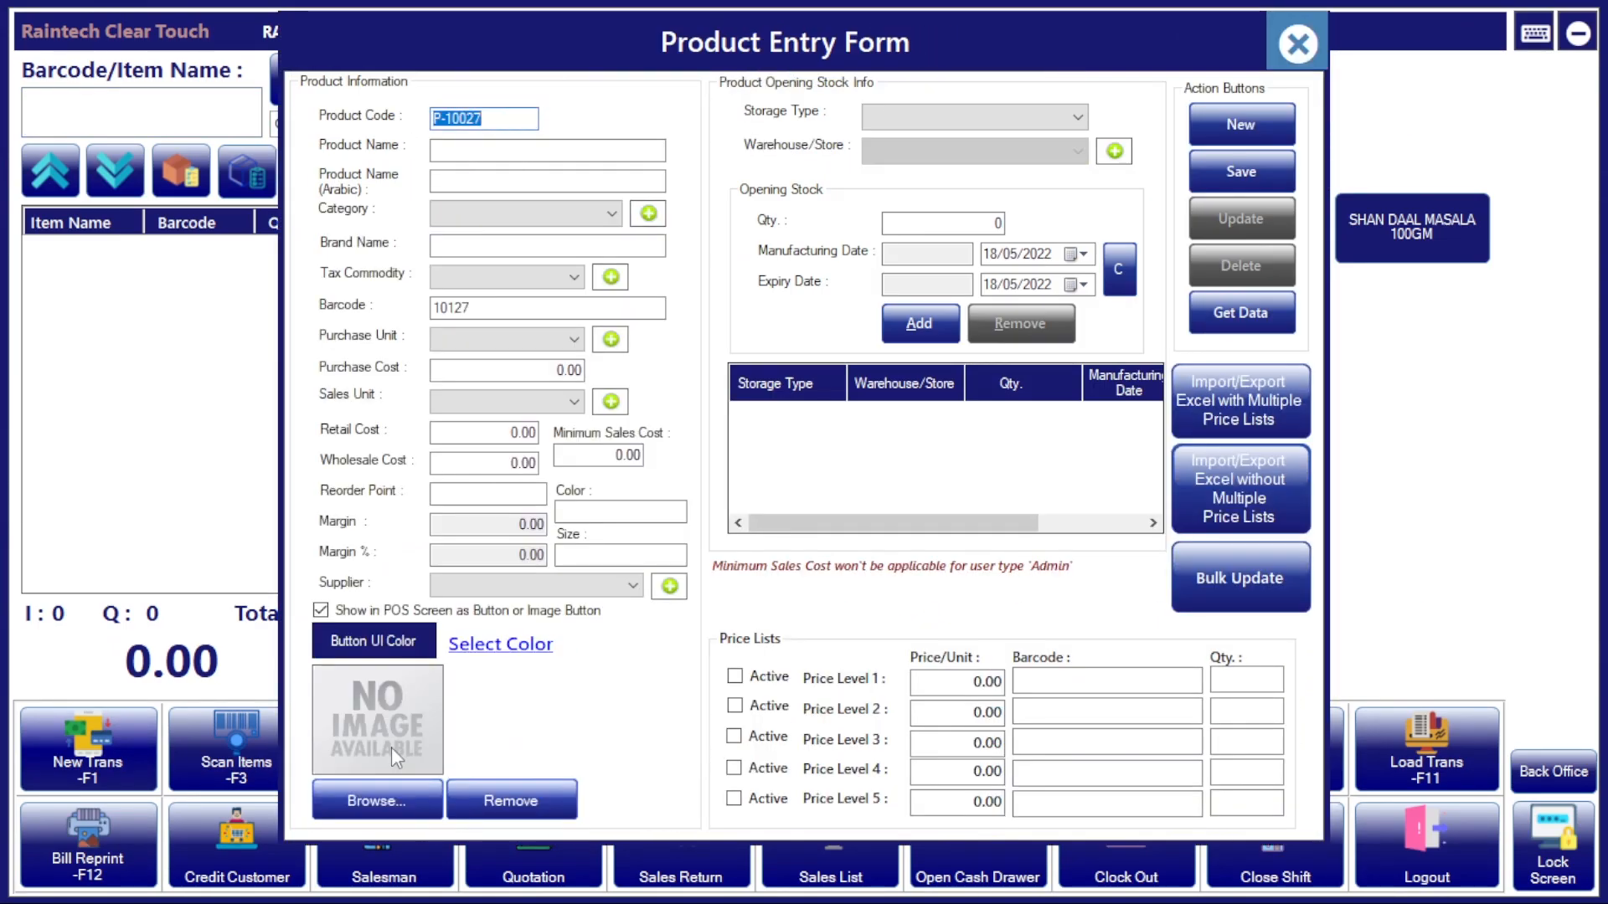
key("Tab")
left_click(573, 402)
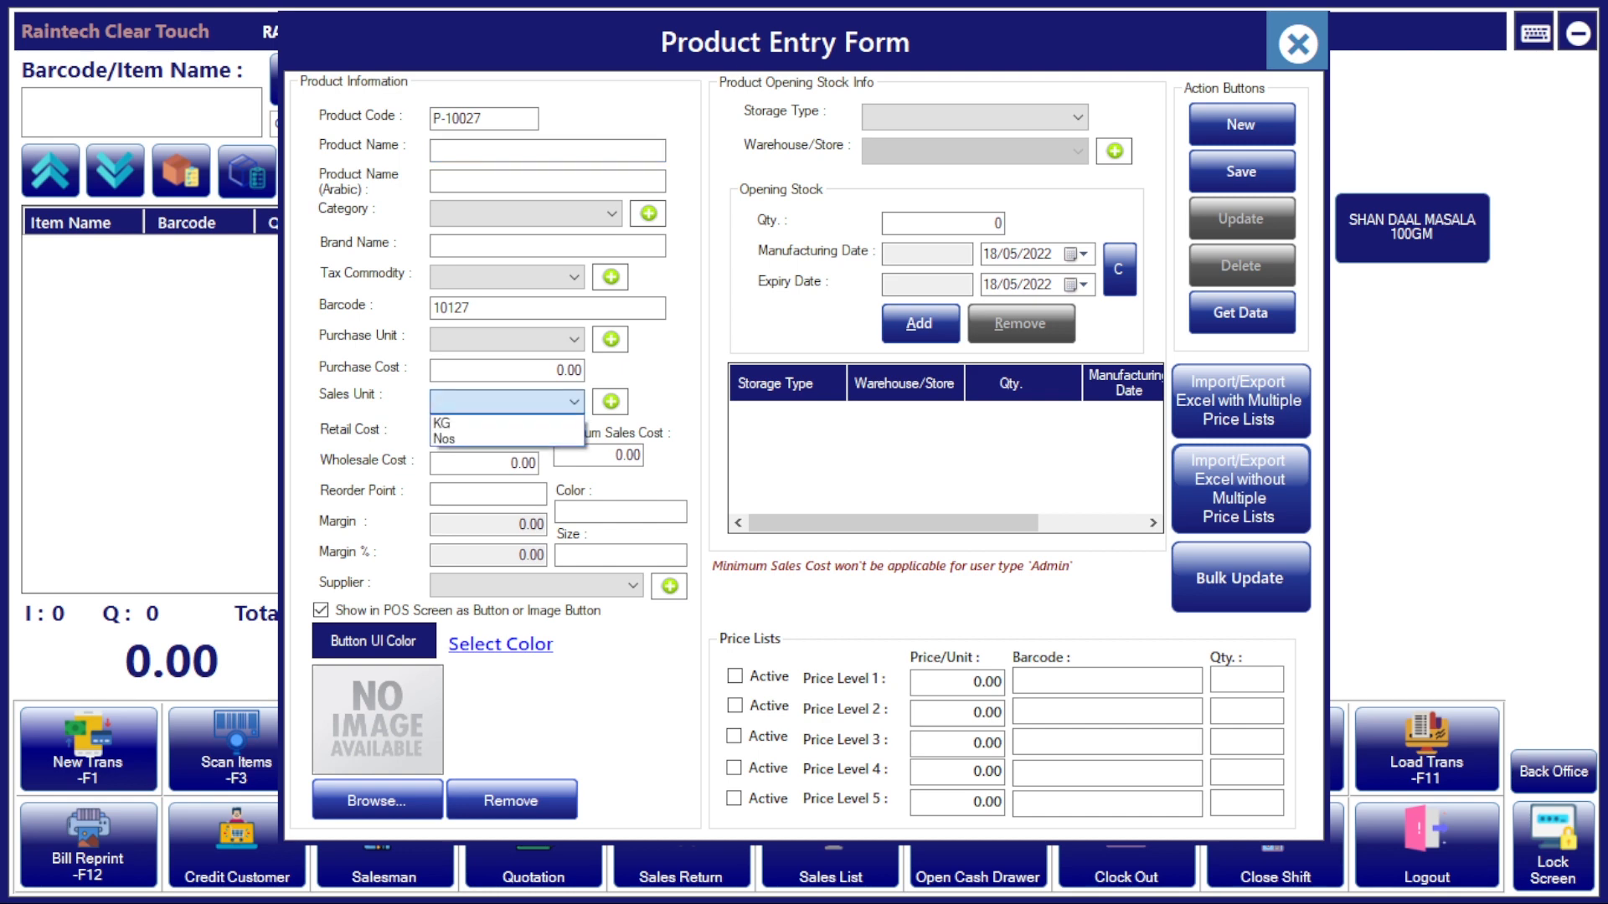
key("Escape")
key("Escape")
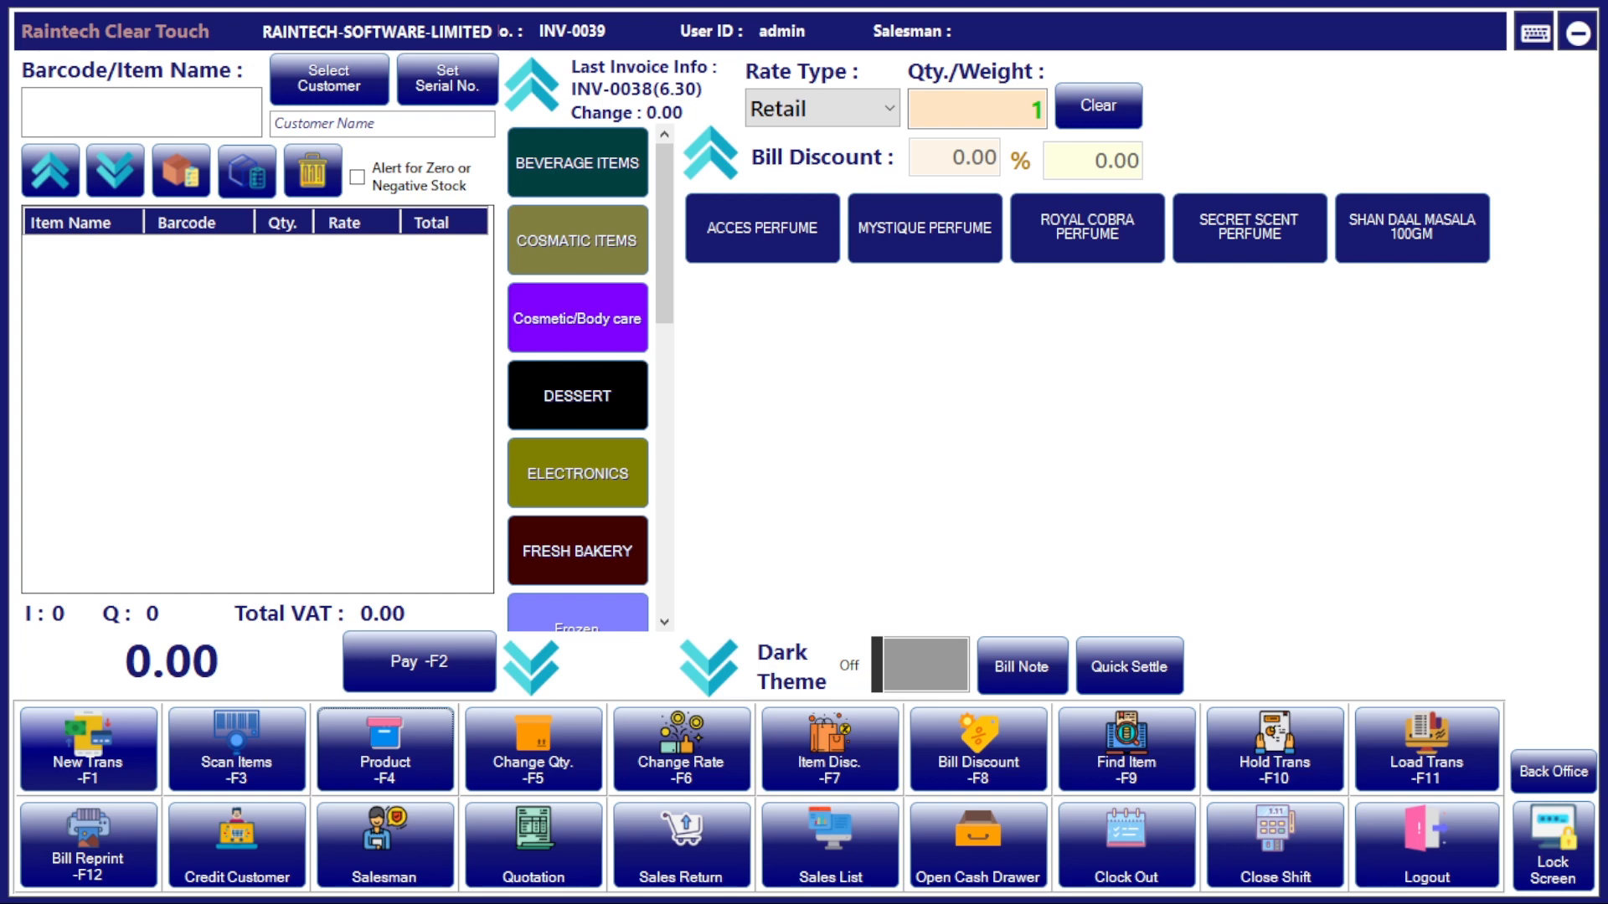
- Add ACCES PERFUME to the bill and set its quantity to 5
left_click(748, 249)
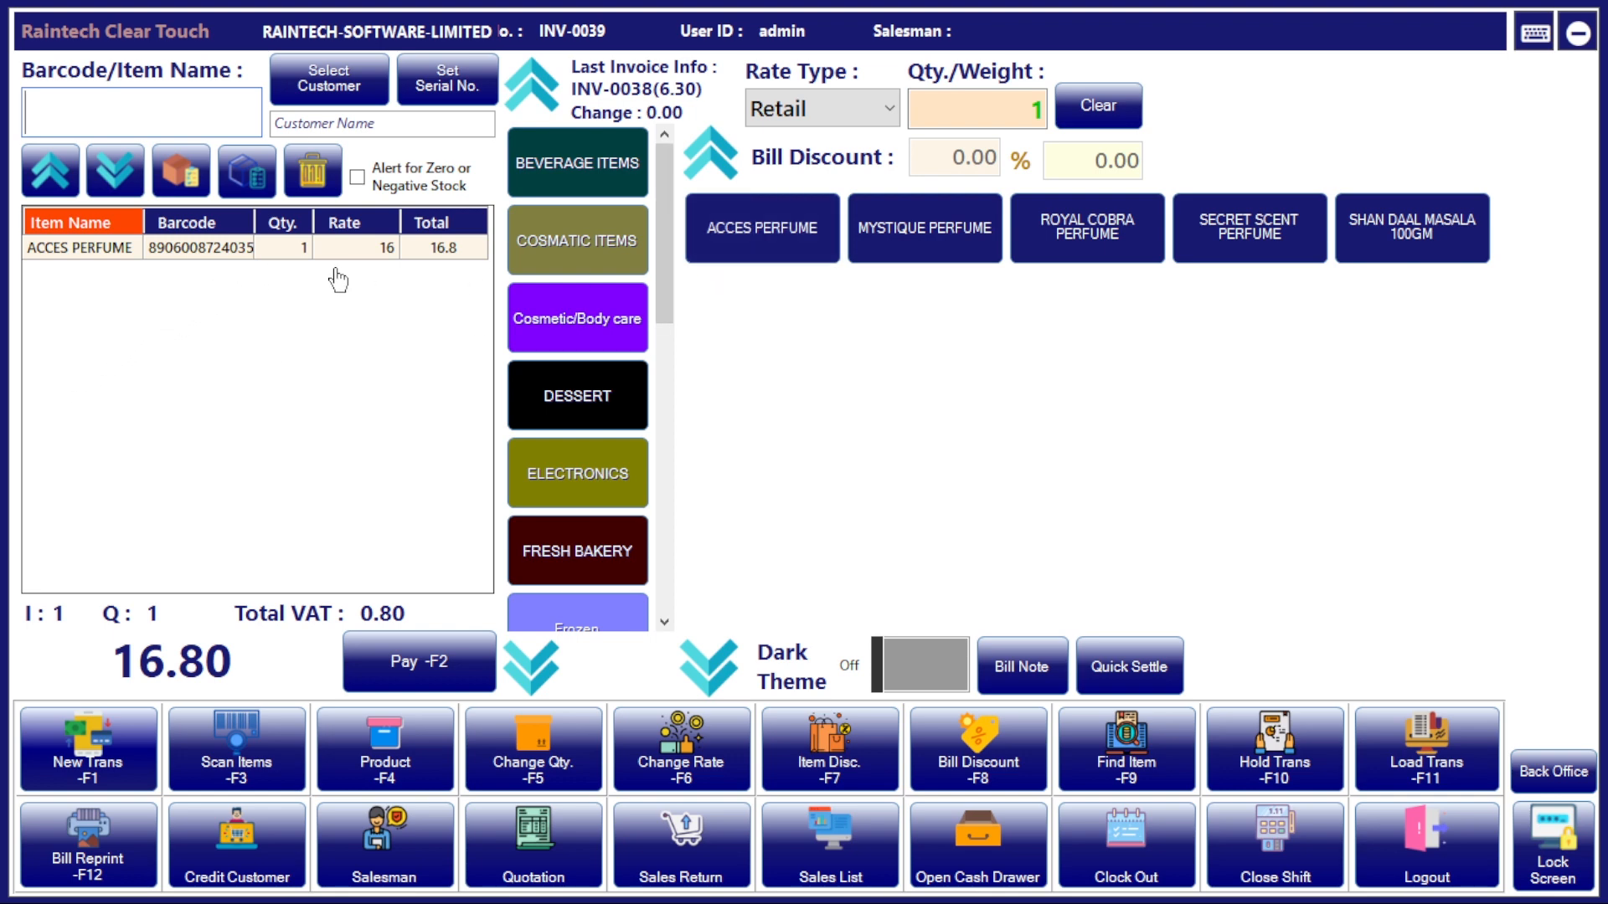
left_click(200, 248)
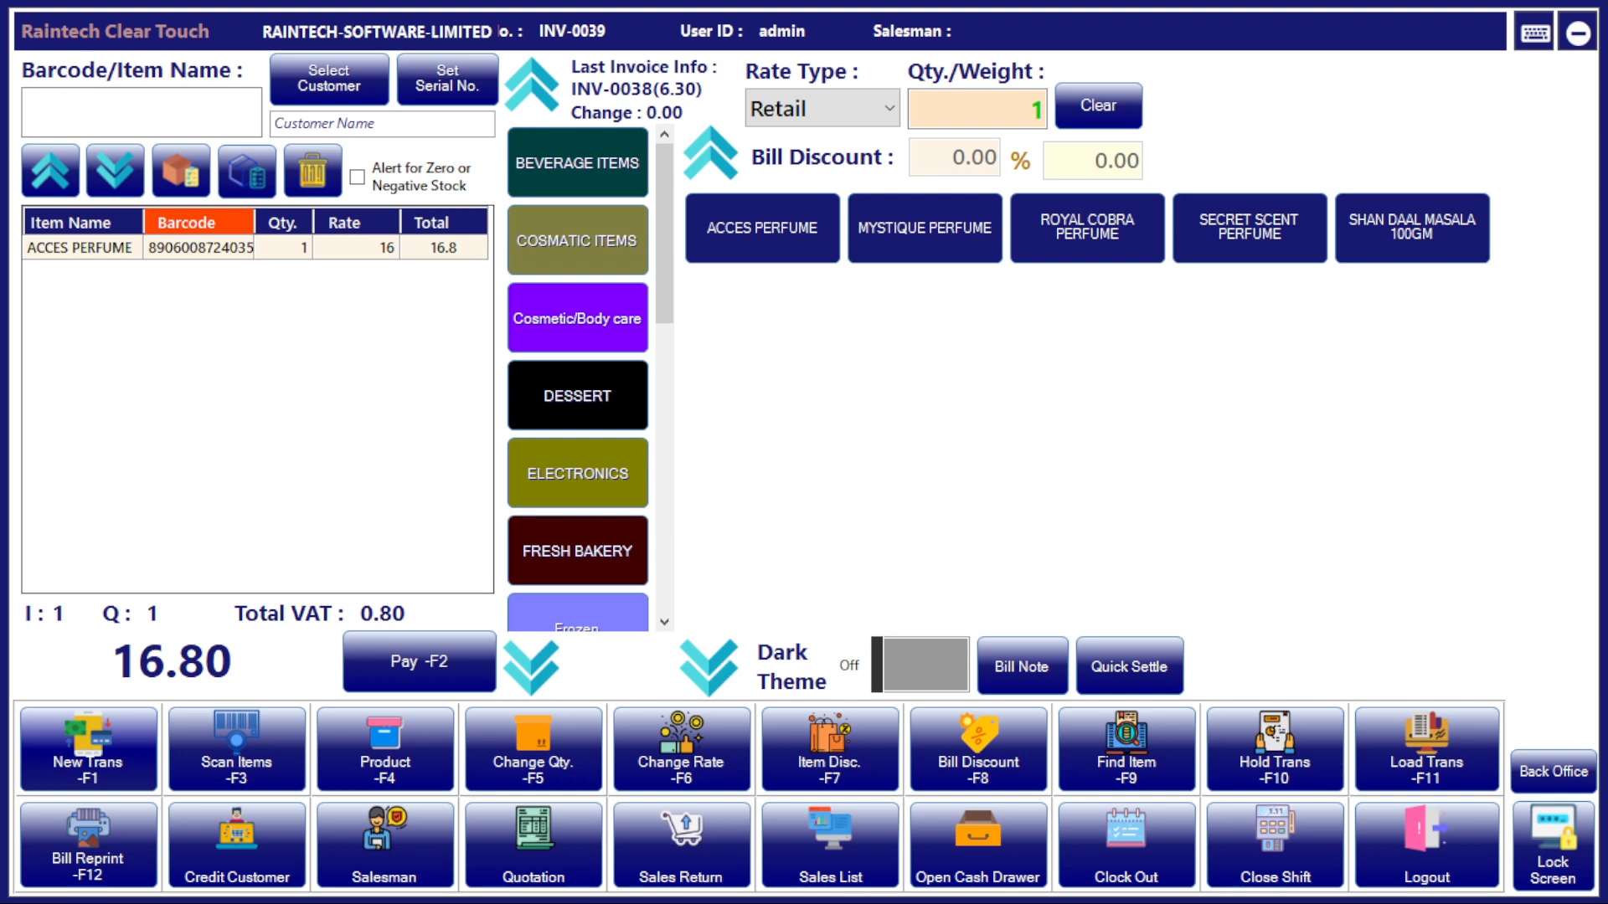
key("F5")
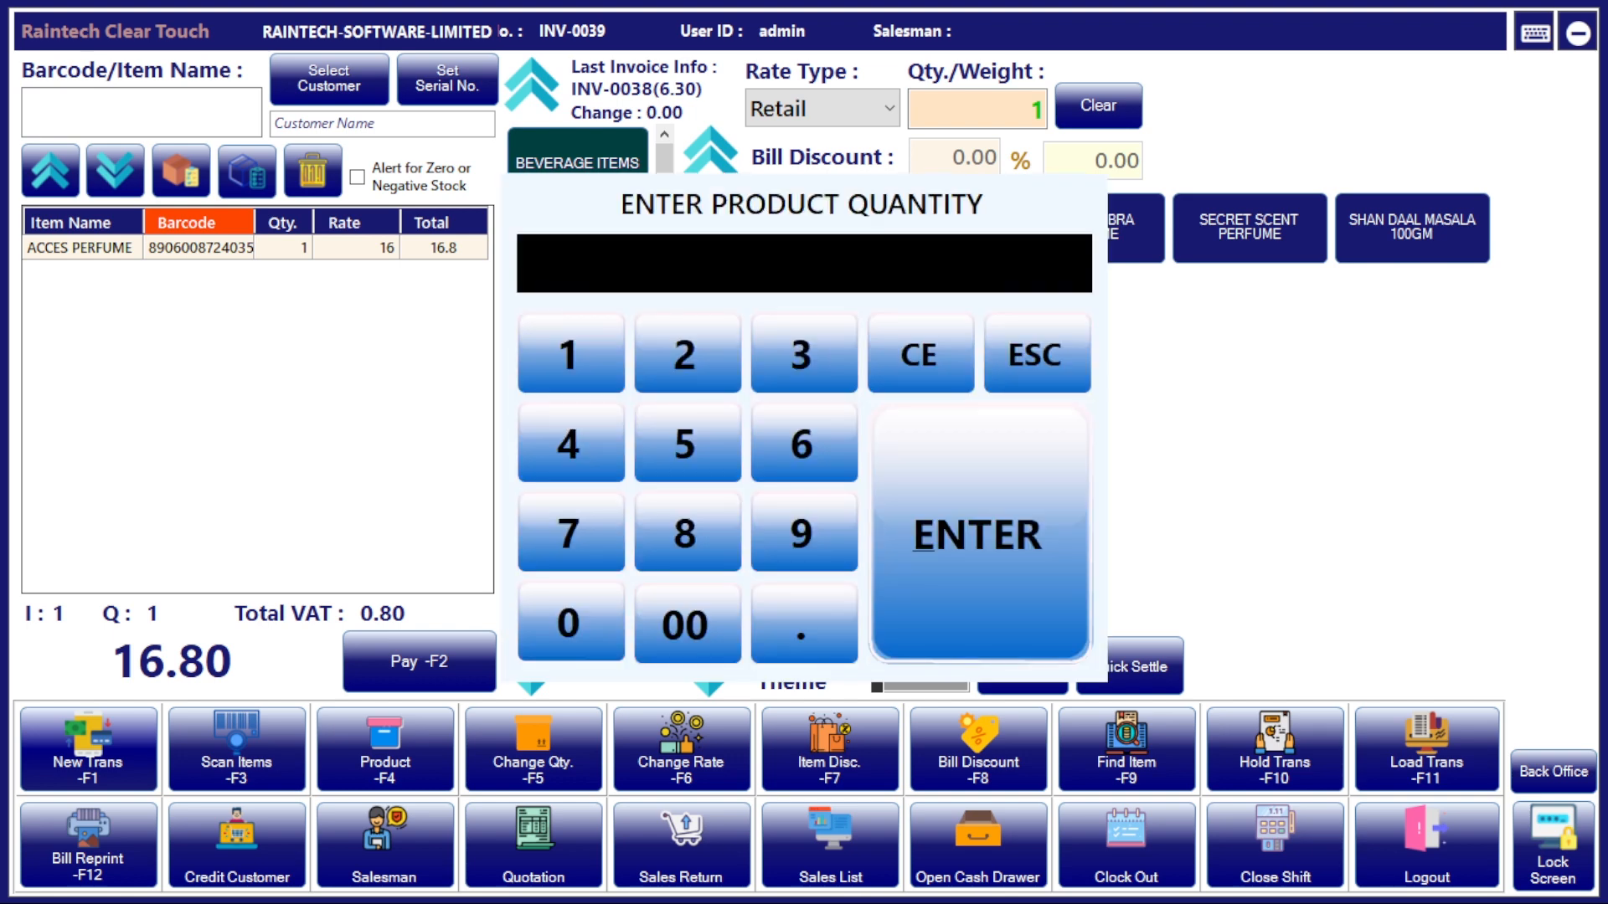
type("5")
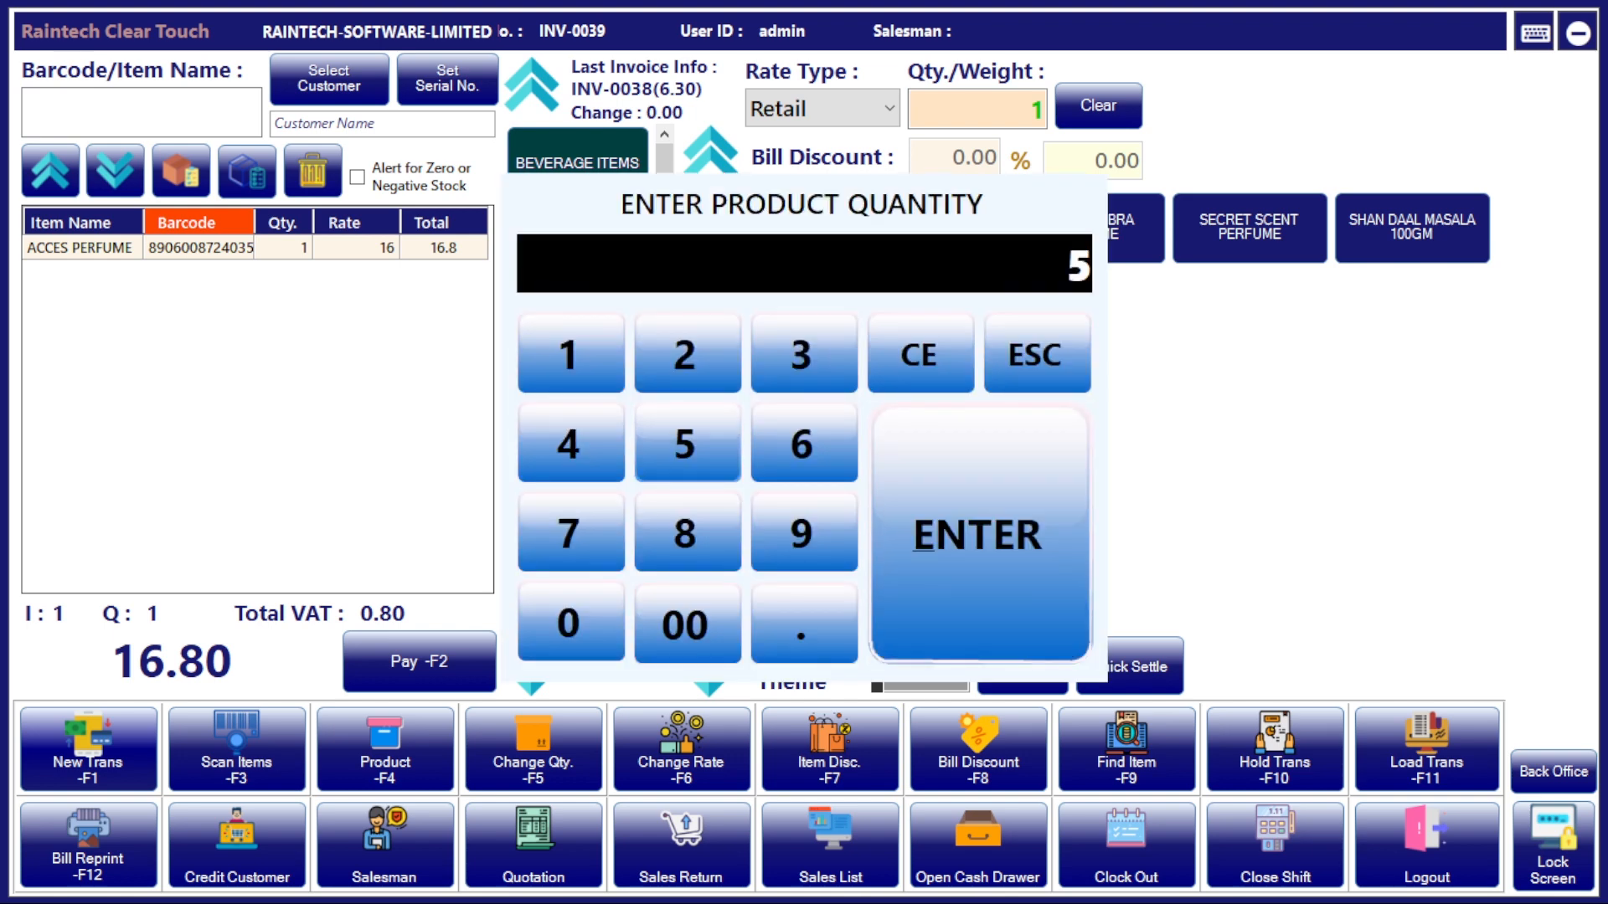
key("Return")
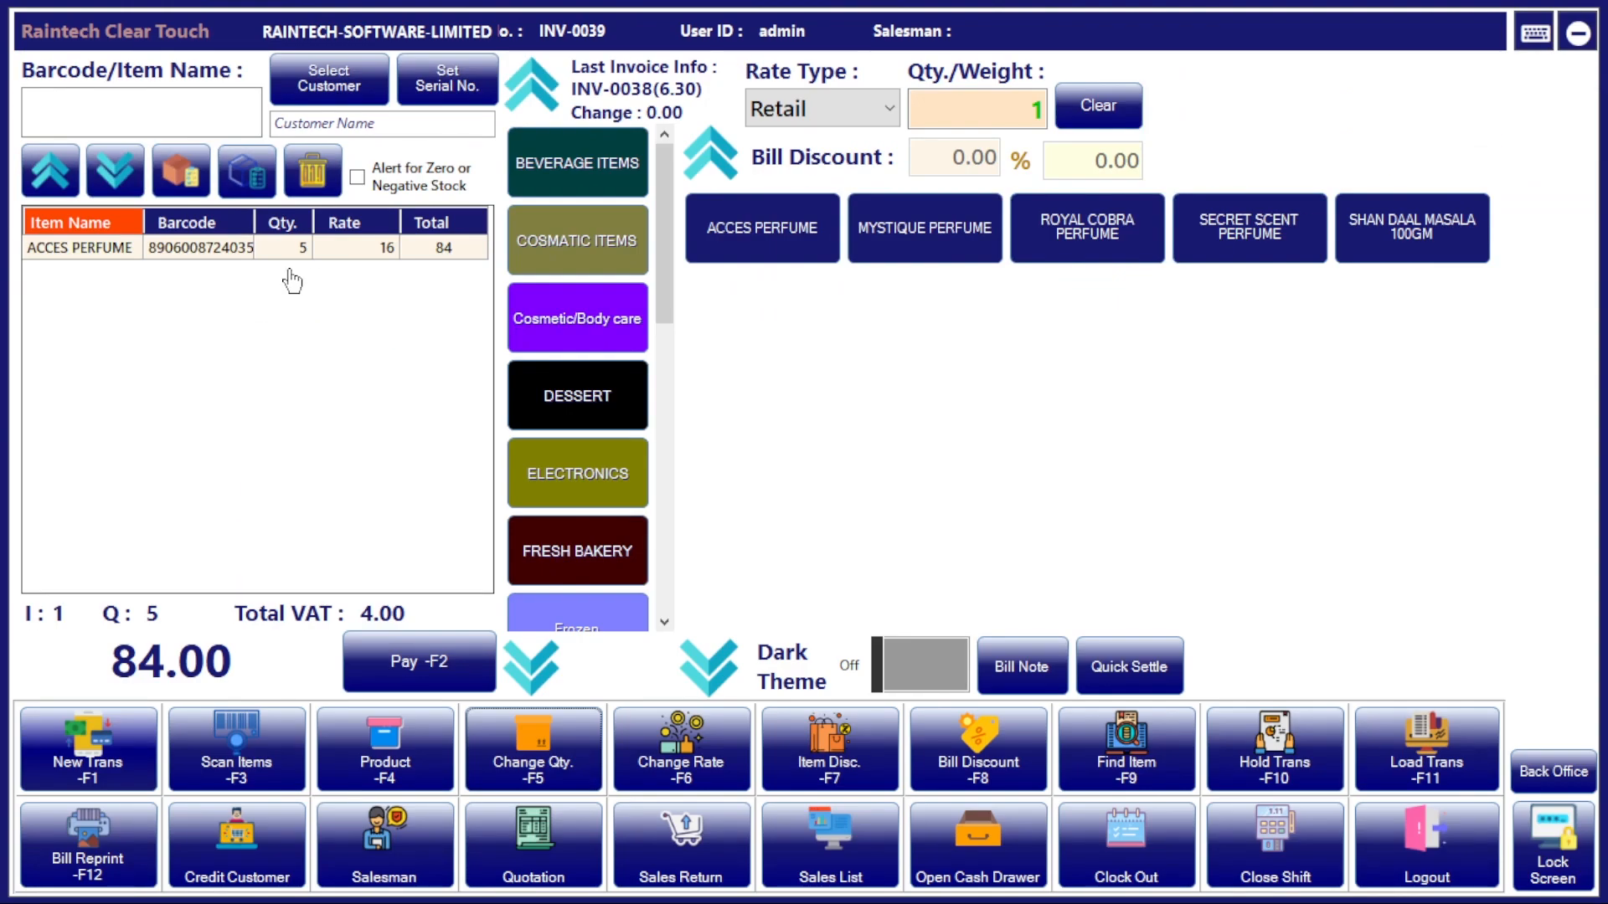
- Change the quantity of ACCES PERFUME on the bill to 6
left_click(252, 251)
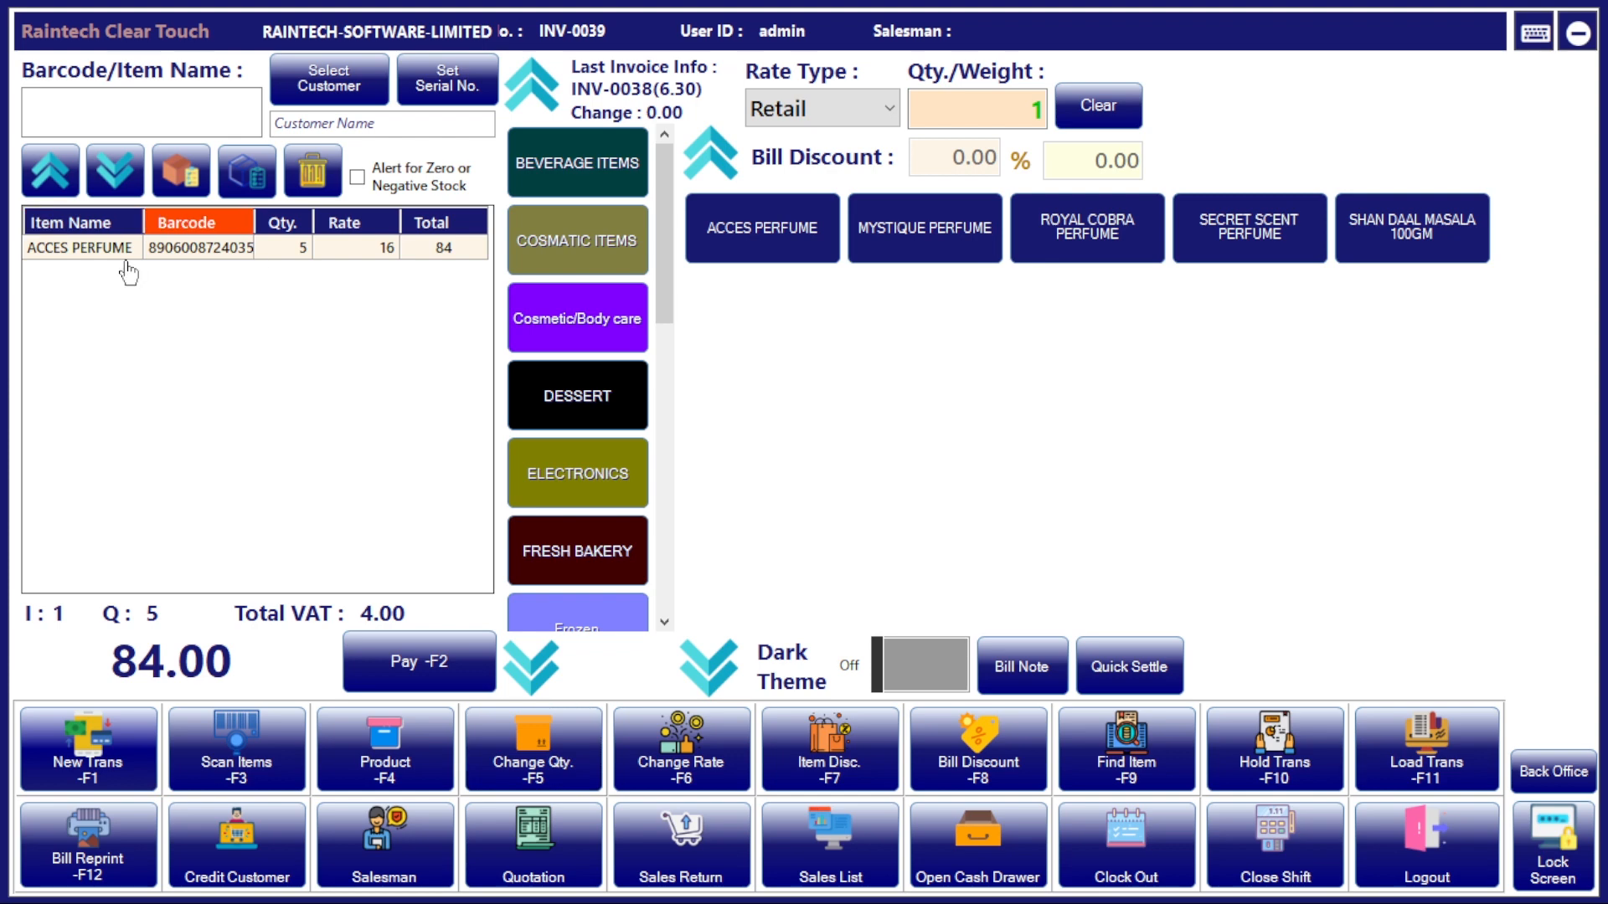
key("F5")
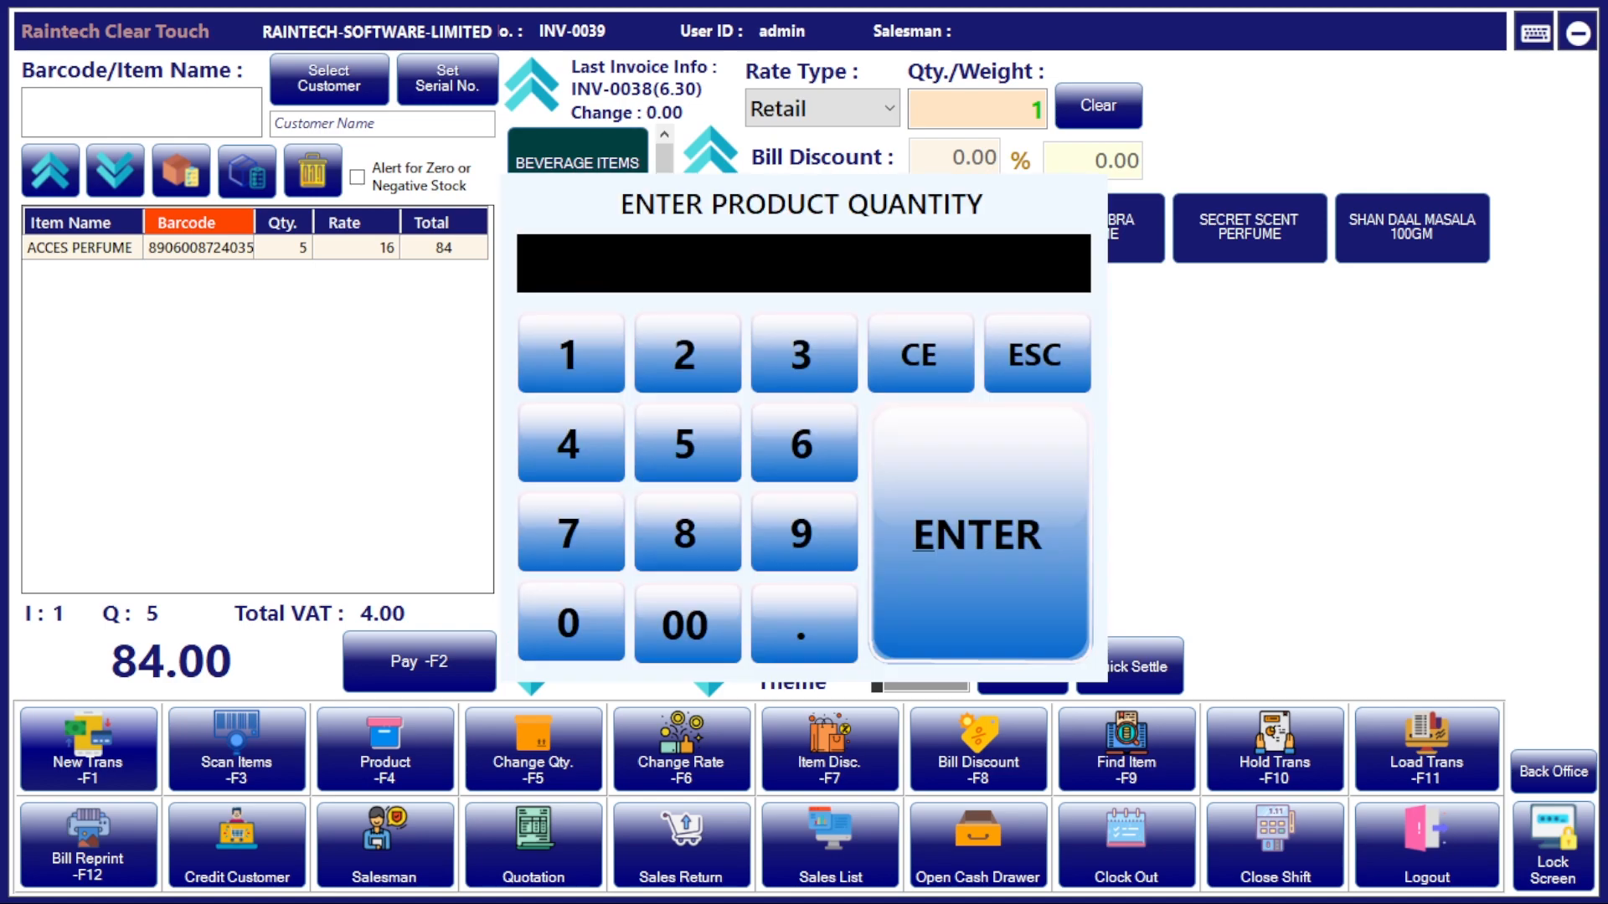
type("6")
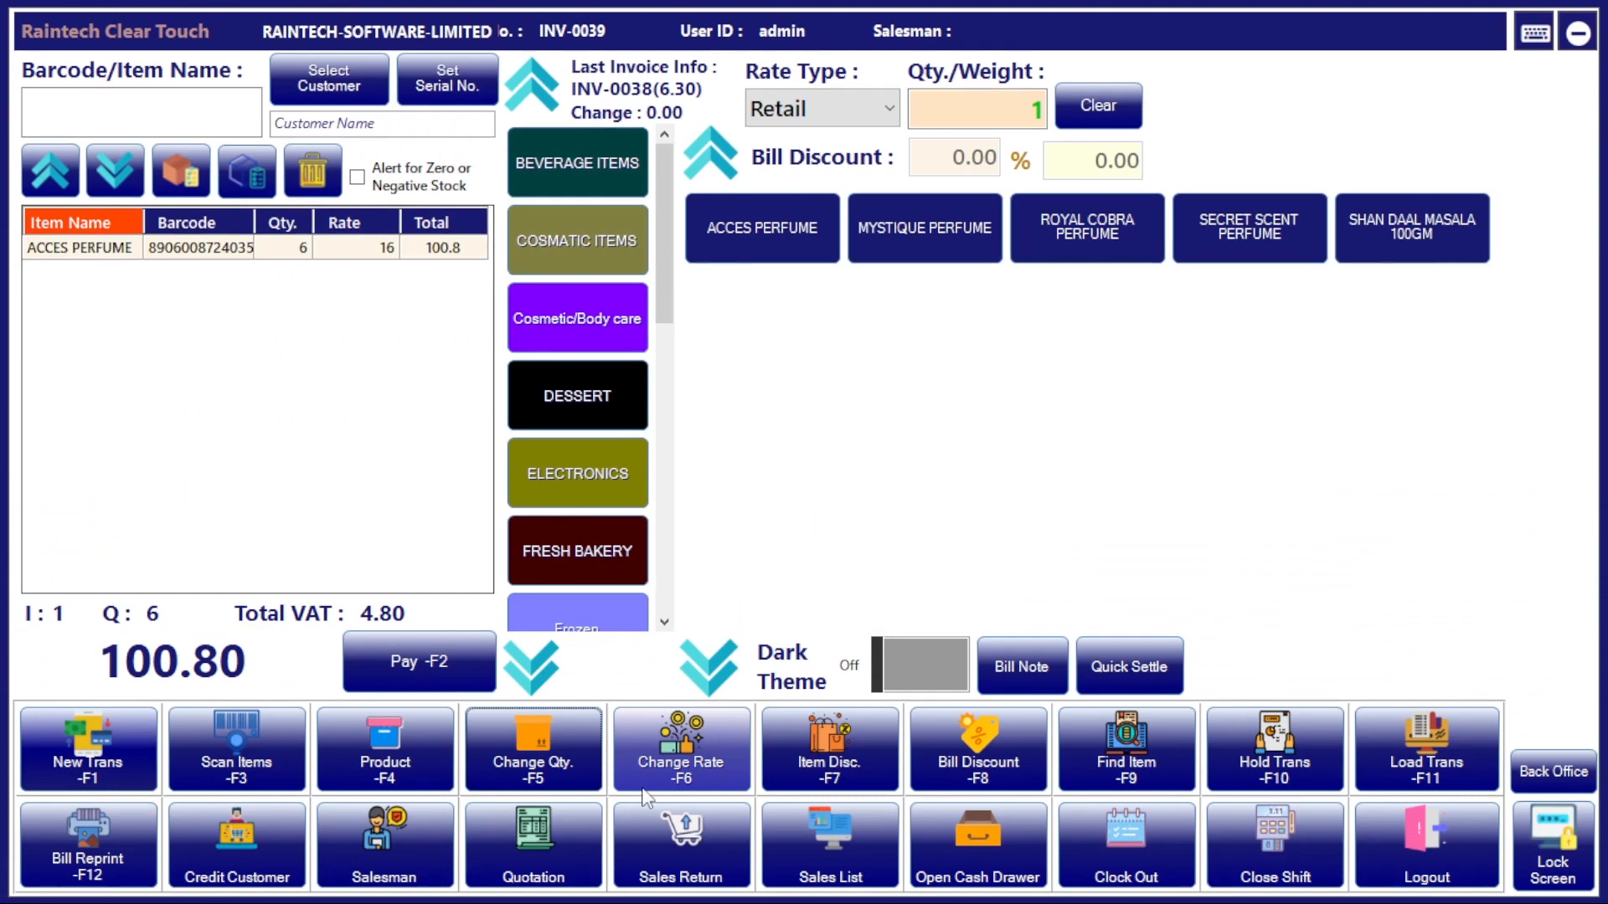
- Start a new transaction with AL MARAI MANGO JUICY from the beverages and PALITO STERO EAR PHONE from the electronics
left_click(81, 775)
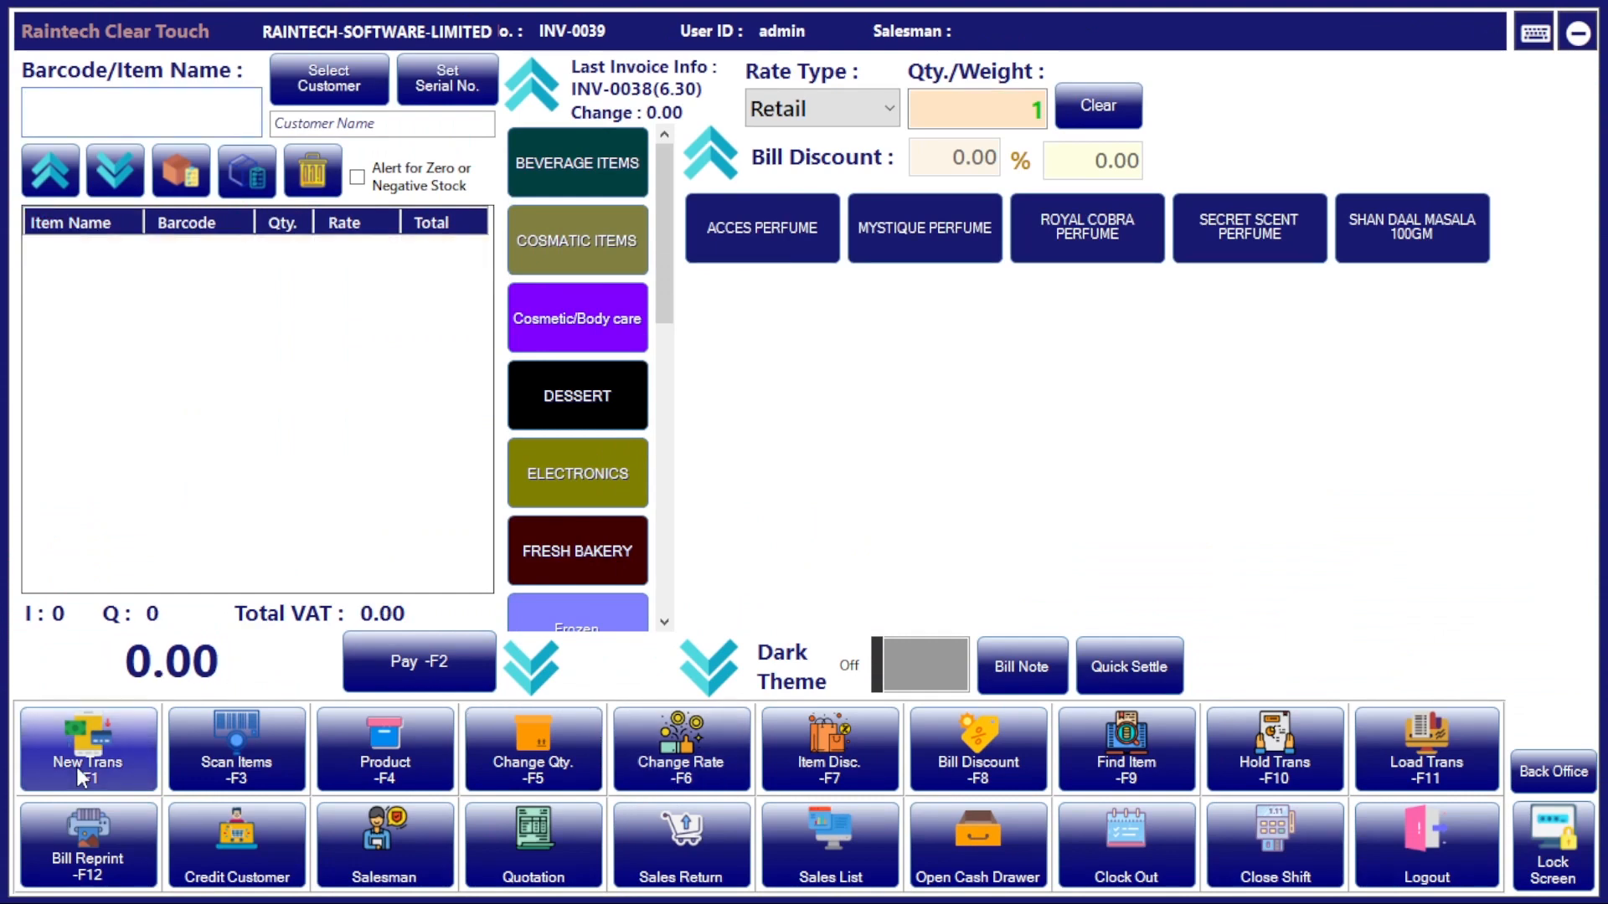
left_click(588, 248)
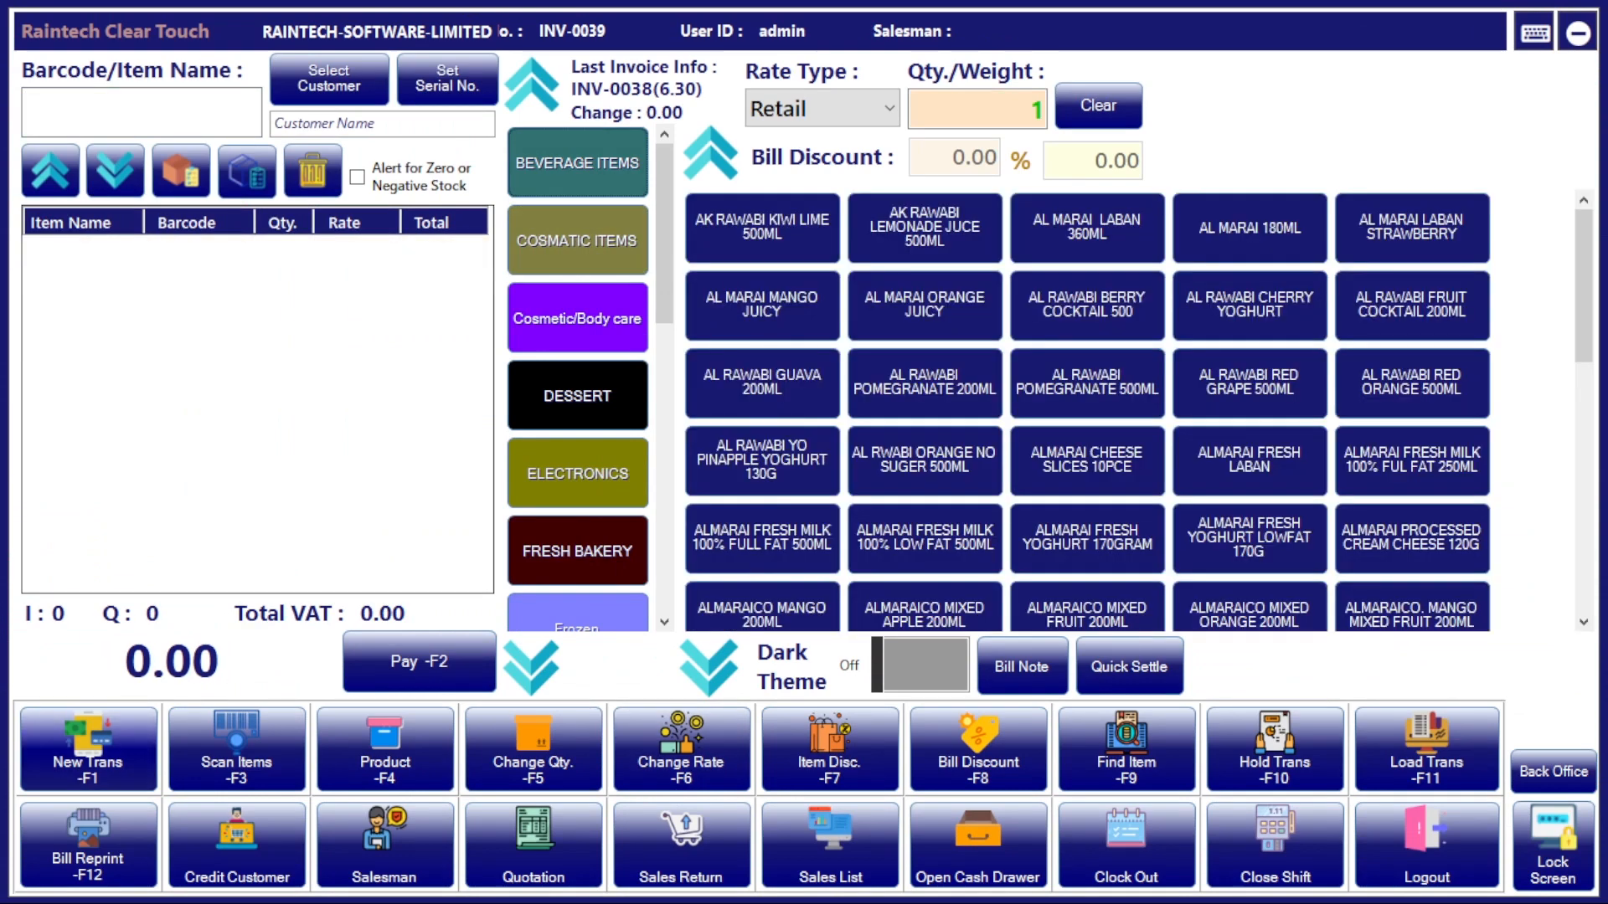
left_click(761, 304)
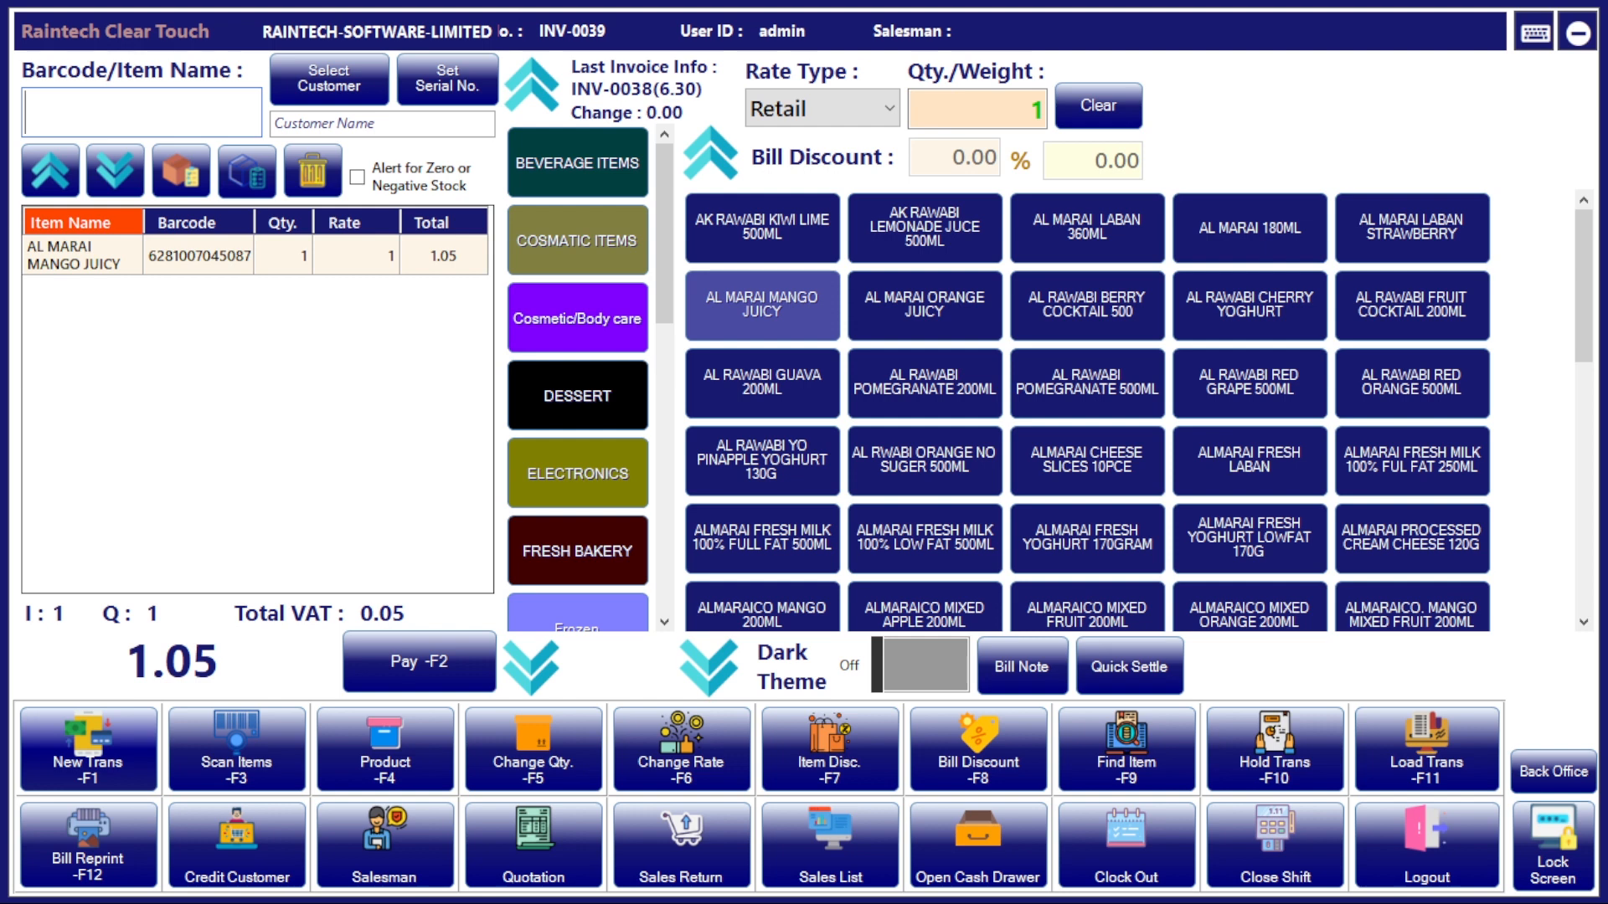
left_click(577, 474)
left_click(762, 228)
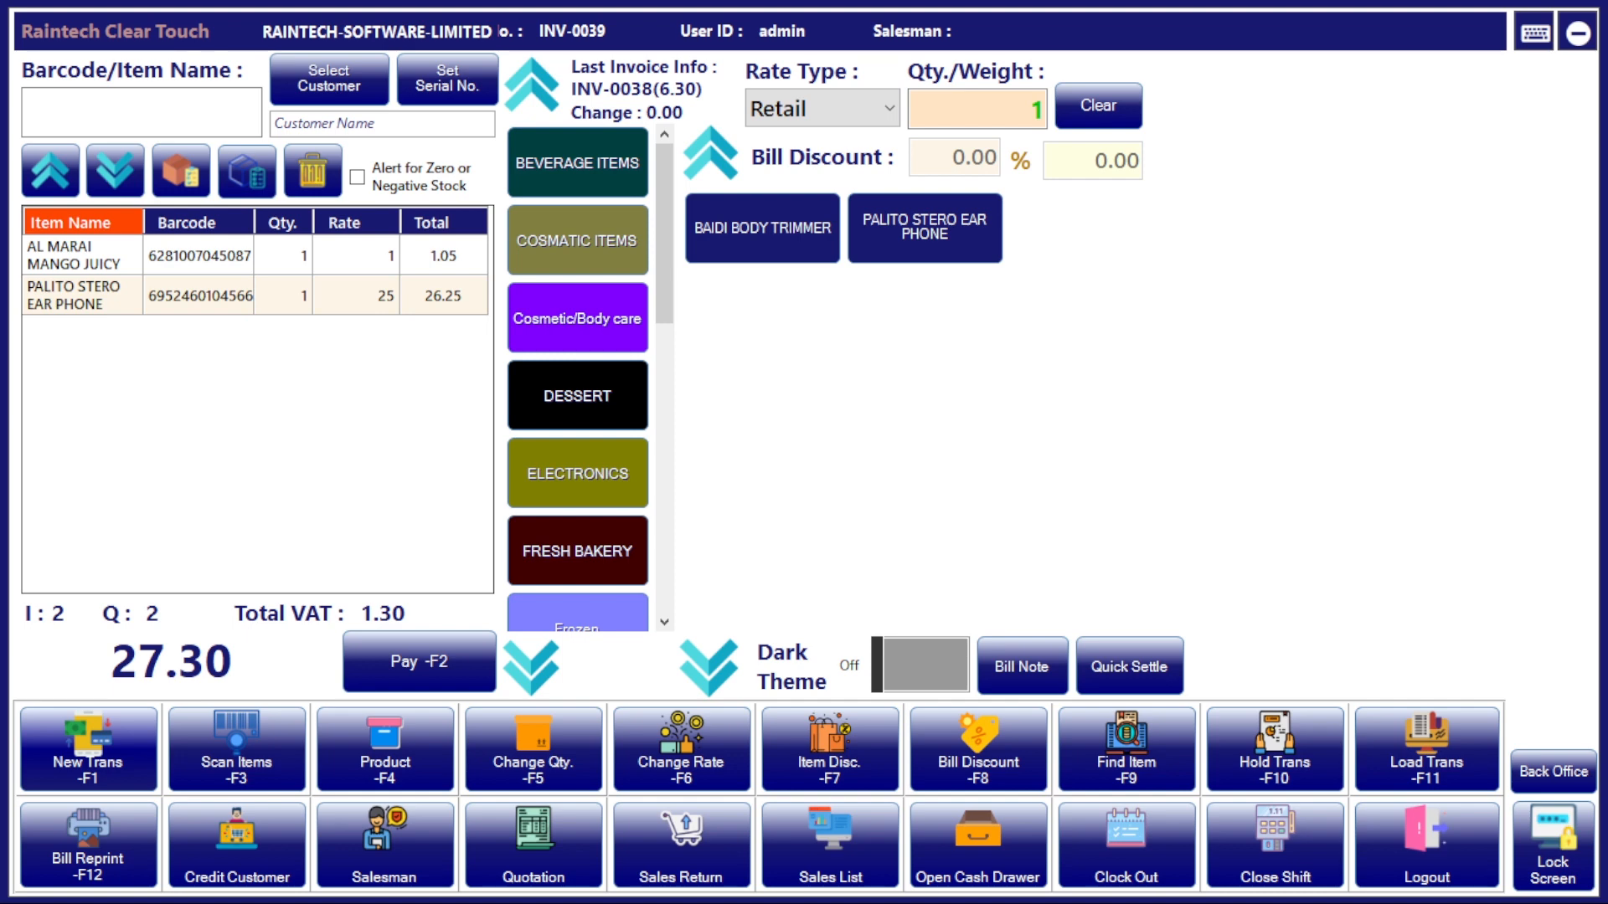
- Set the rate of PALITO STERO EAR PHONE on the bill to 30
key("F6")
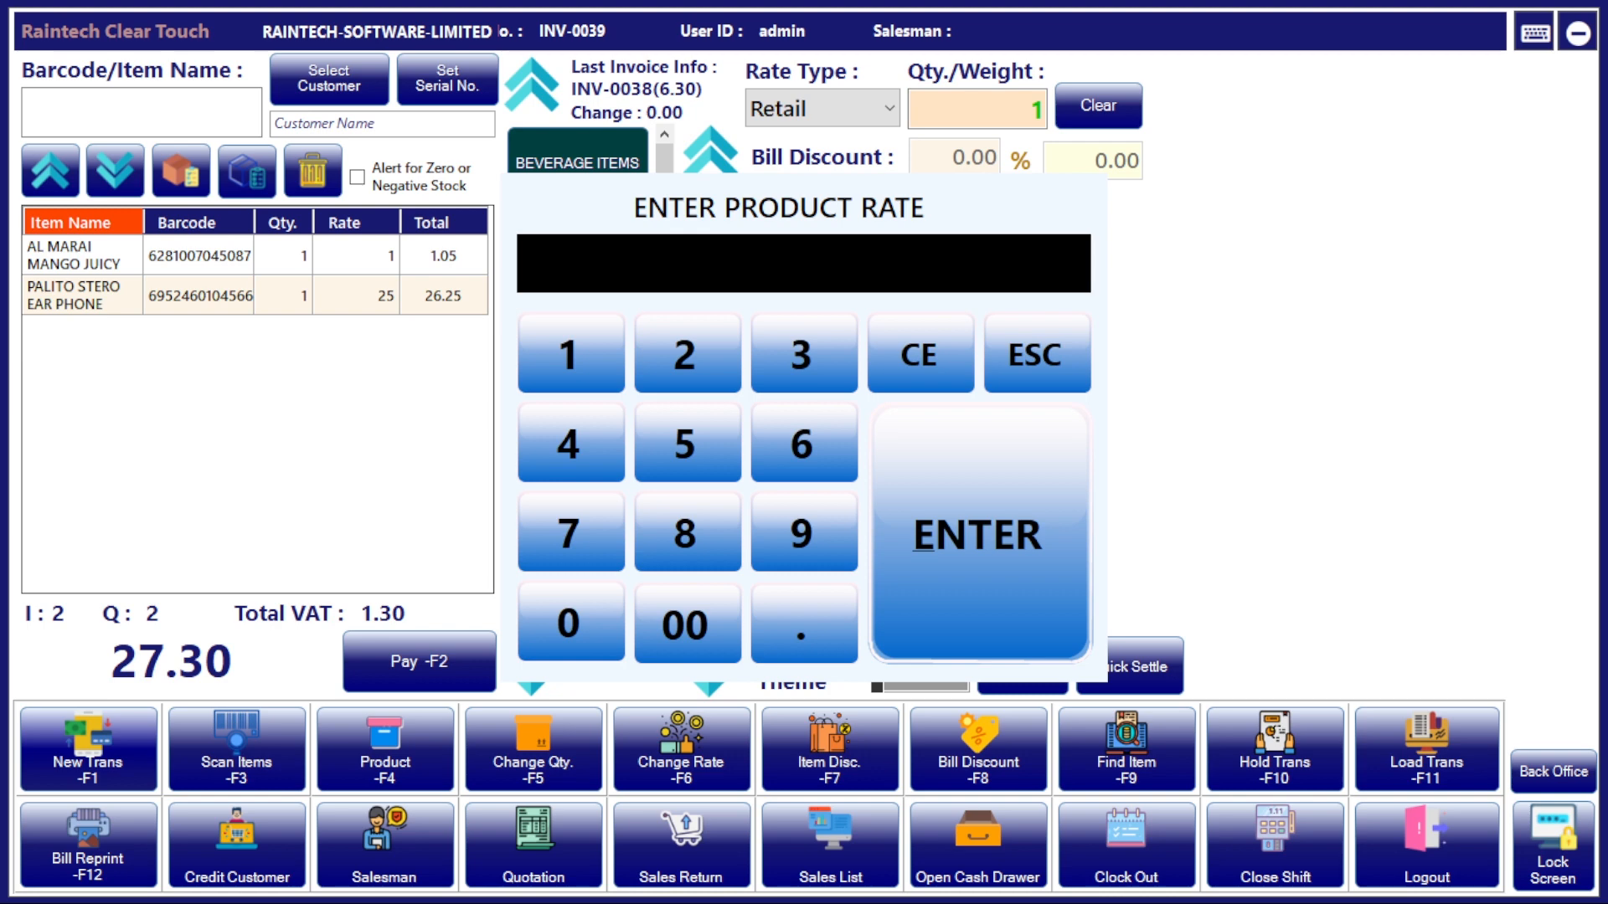
type("30")
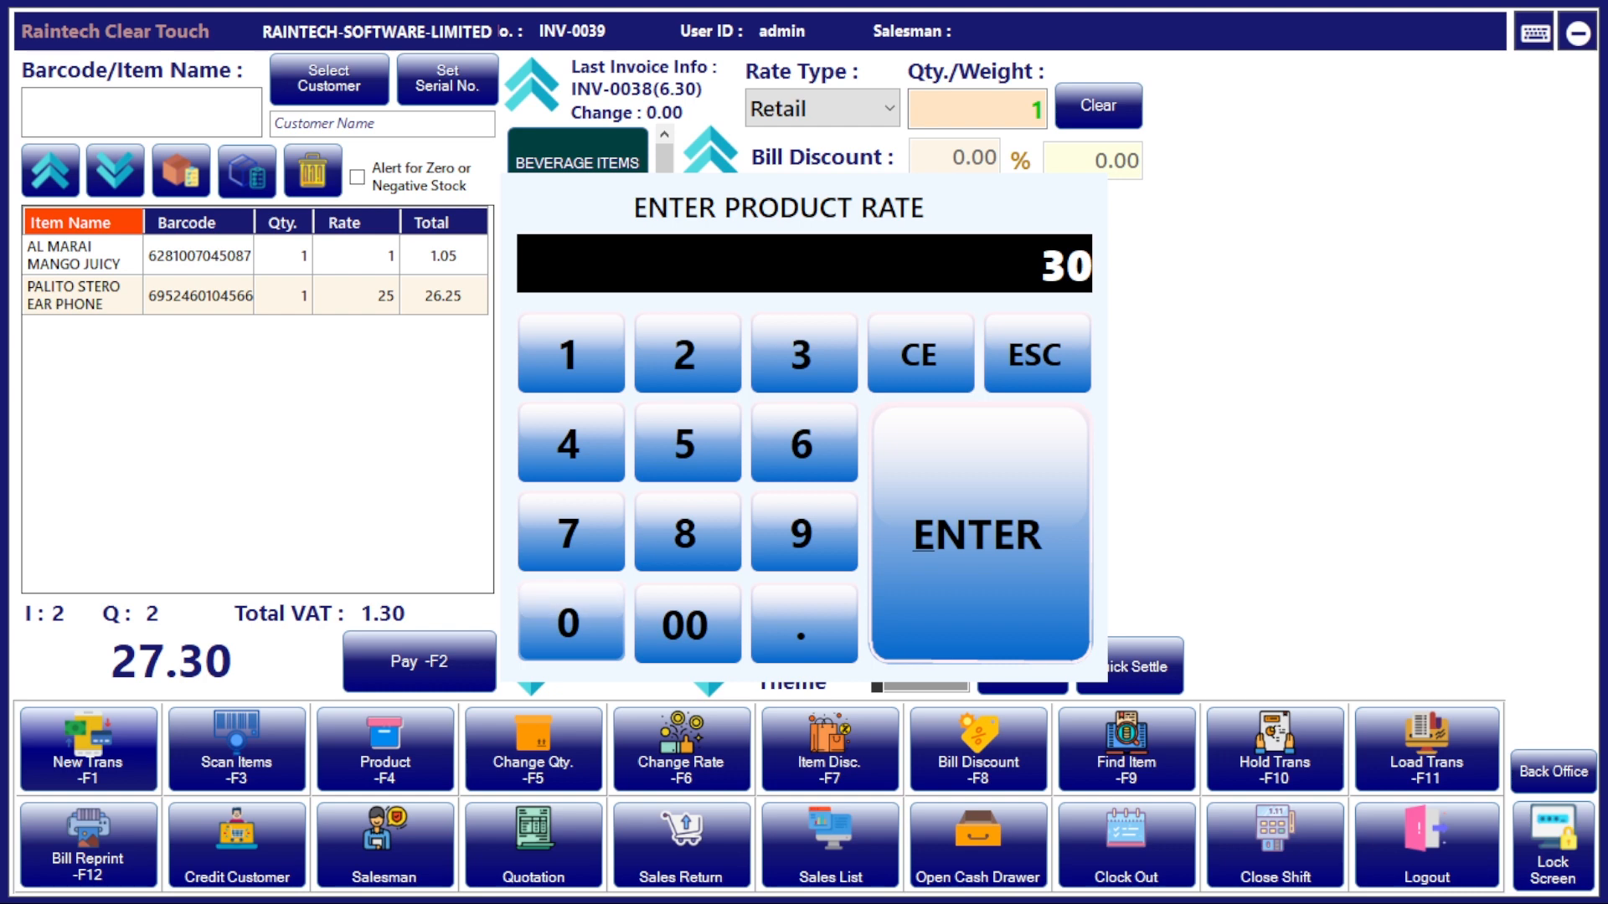
key("Return")
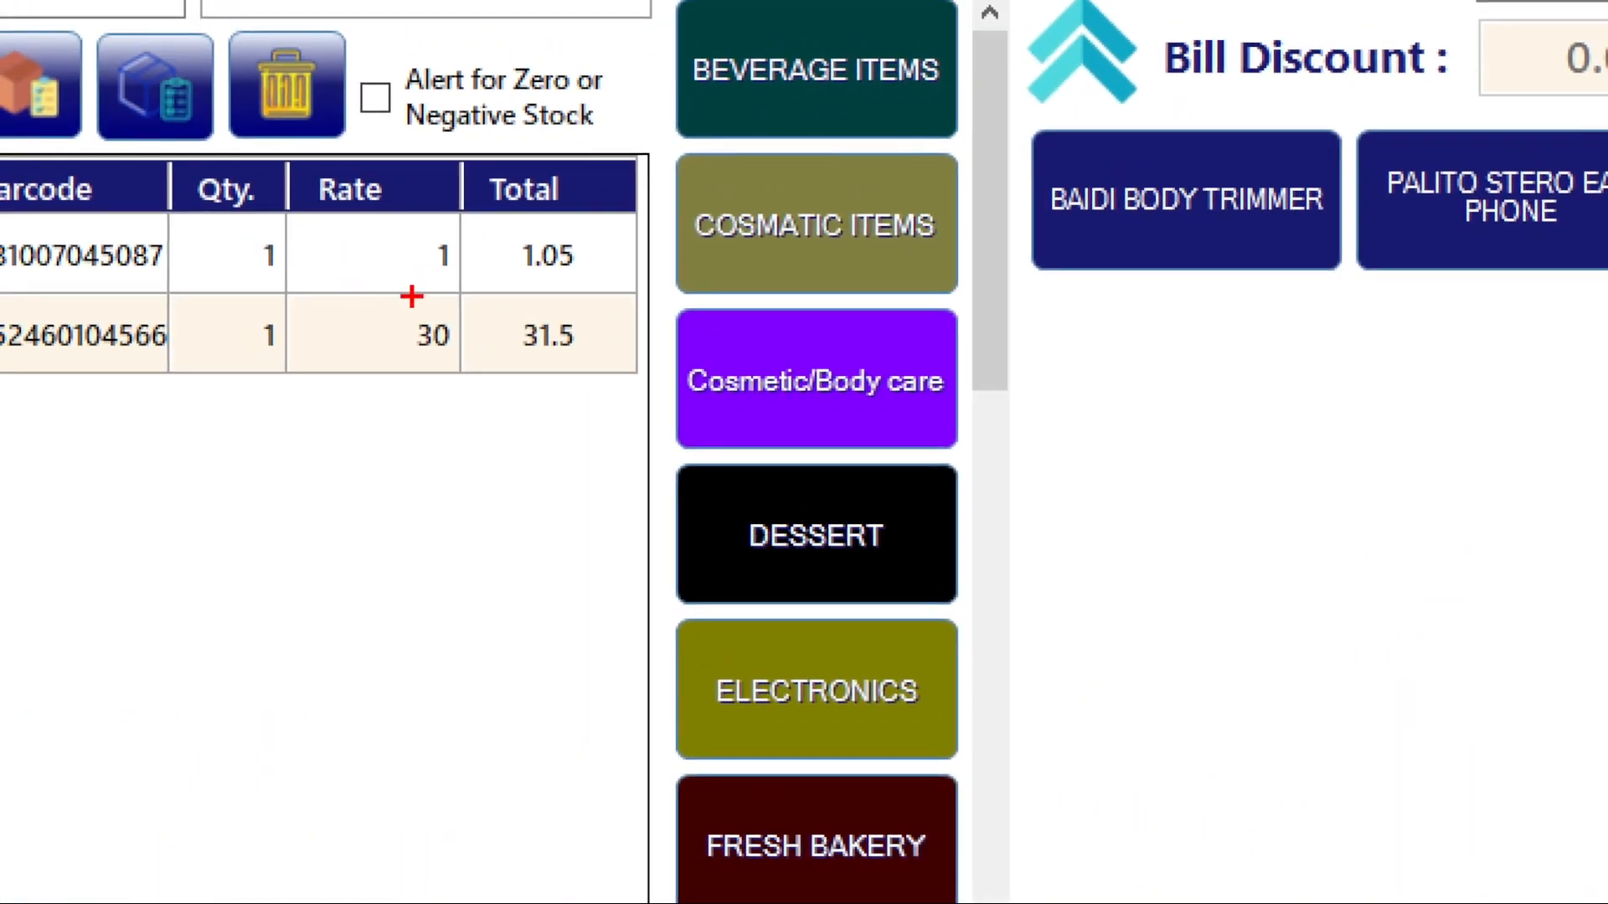
mouse_move(372, 275)
left_mouse_down()
mouse_move(405, 310)
mouse_move(577, 350)
mouse_move(604, 393)
left_mouse_up()
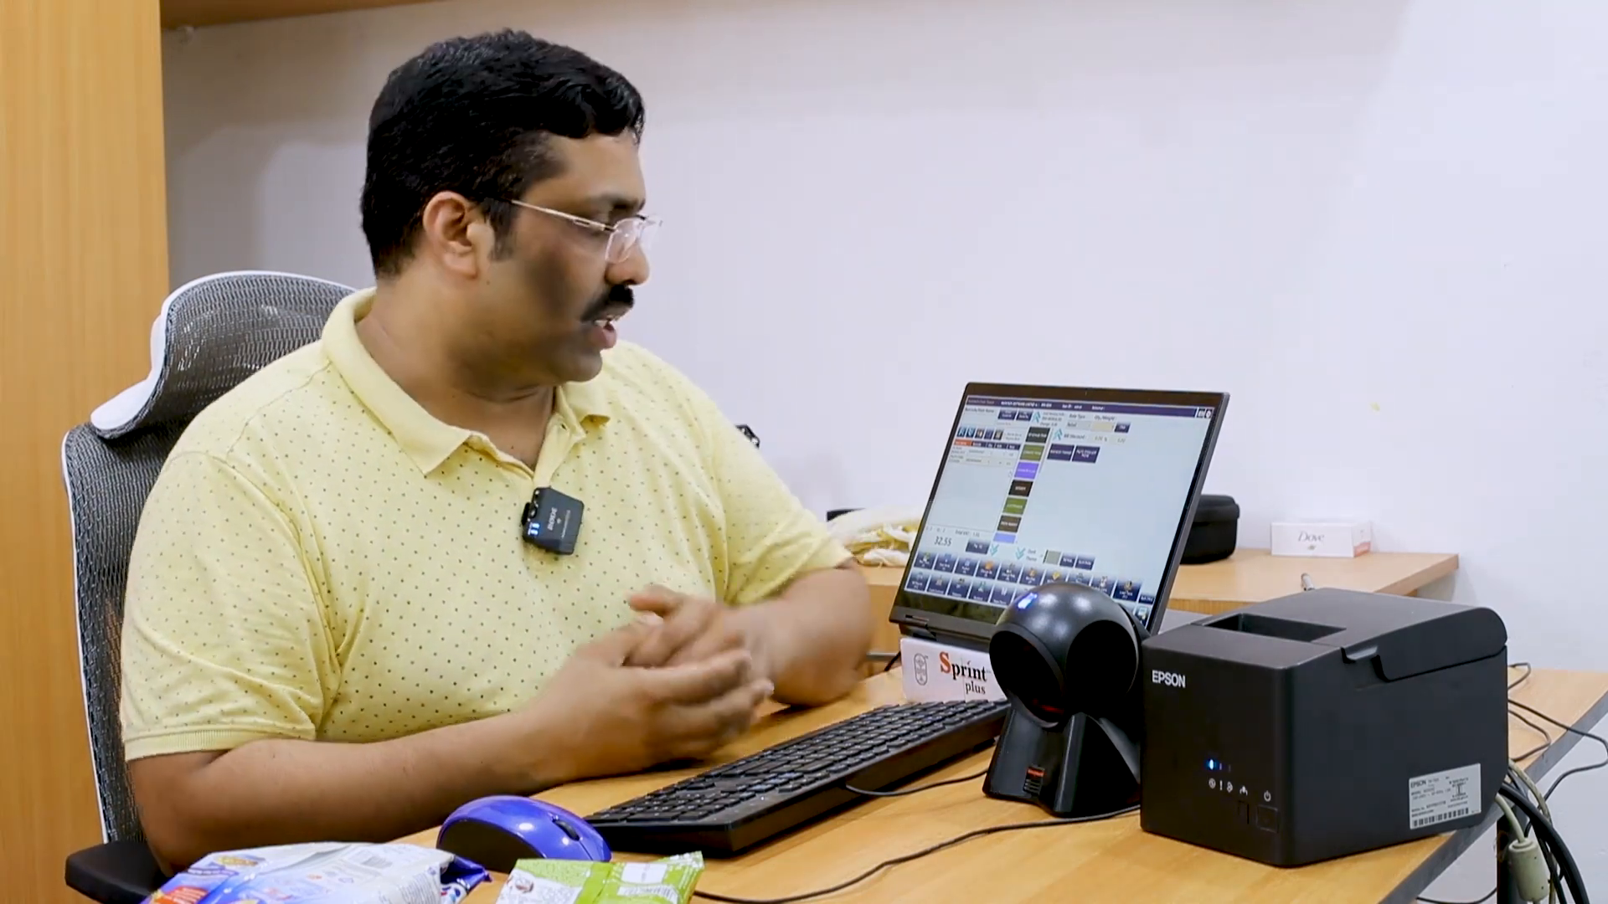
- On an empty bill, add the Acces, Mystique, Royal Cobra and Secret Scent perfumes and SHAN DAAL MASALA 100GM from the cosmatic items
key("F2")
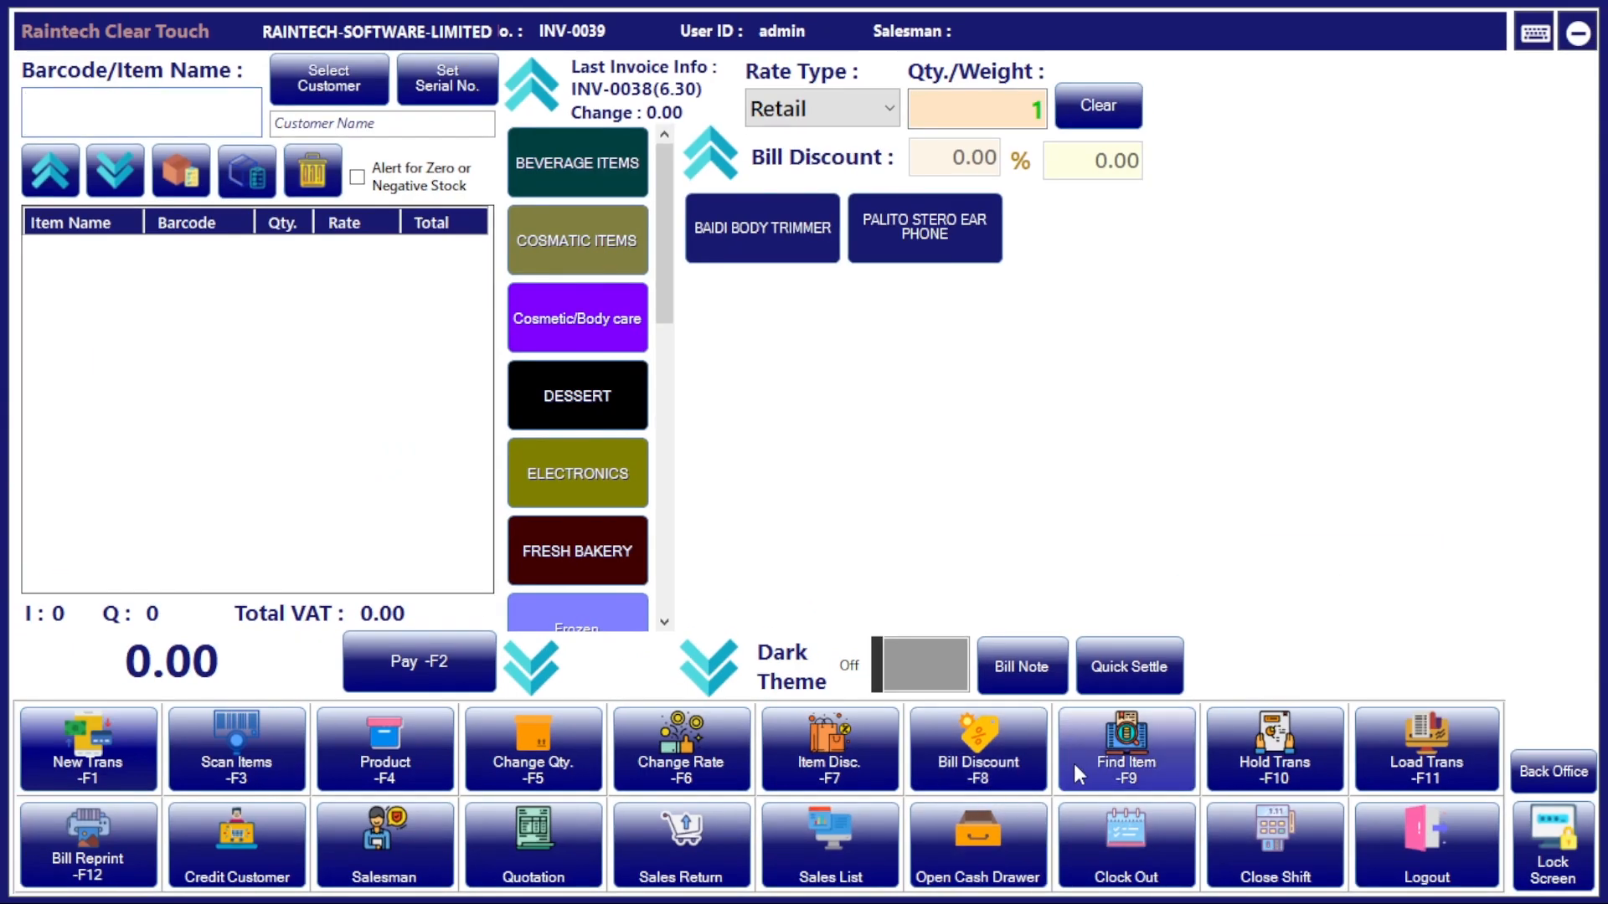
left_click(566, 234)
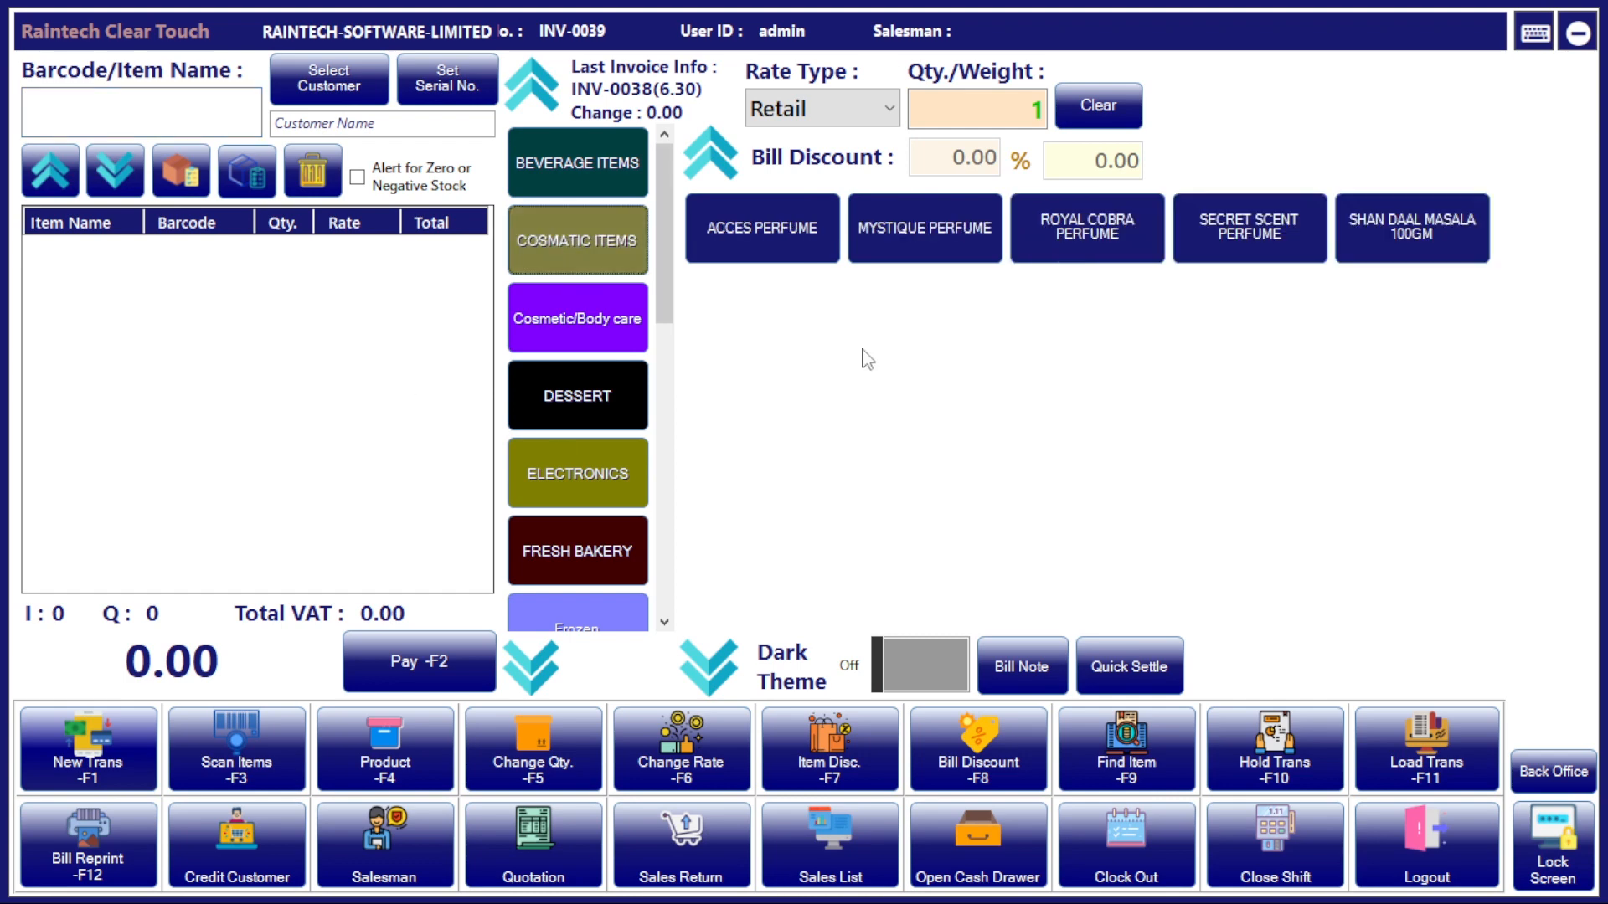
left_click(772, 233)
left_click(929, 235)
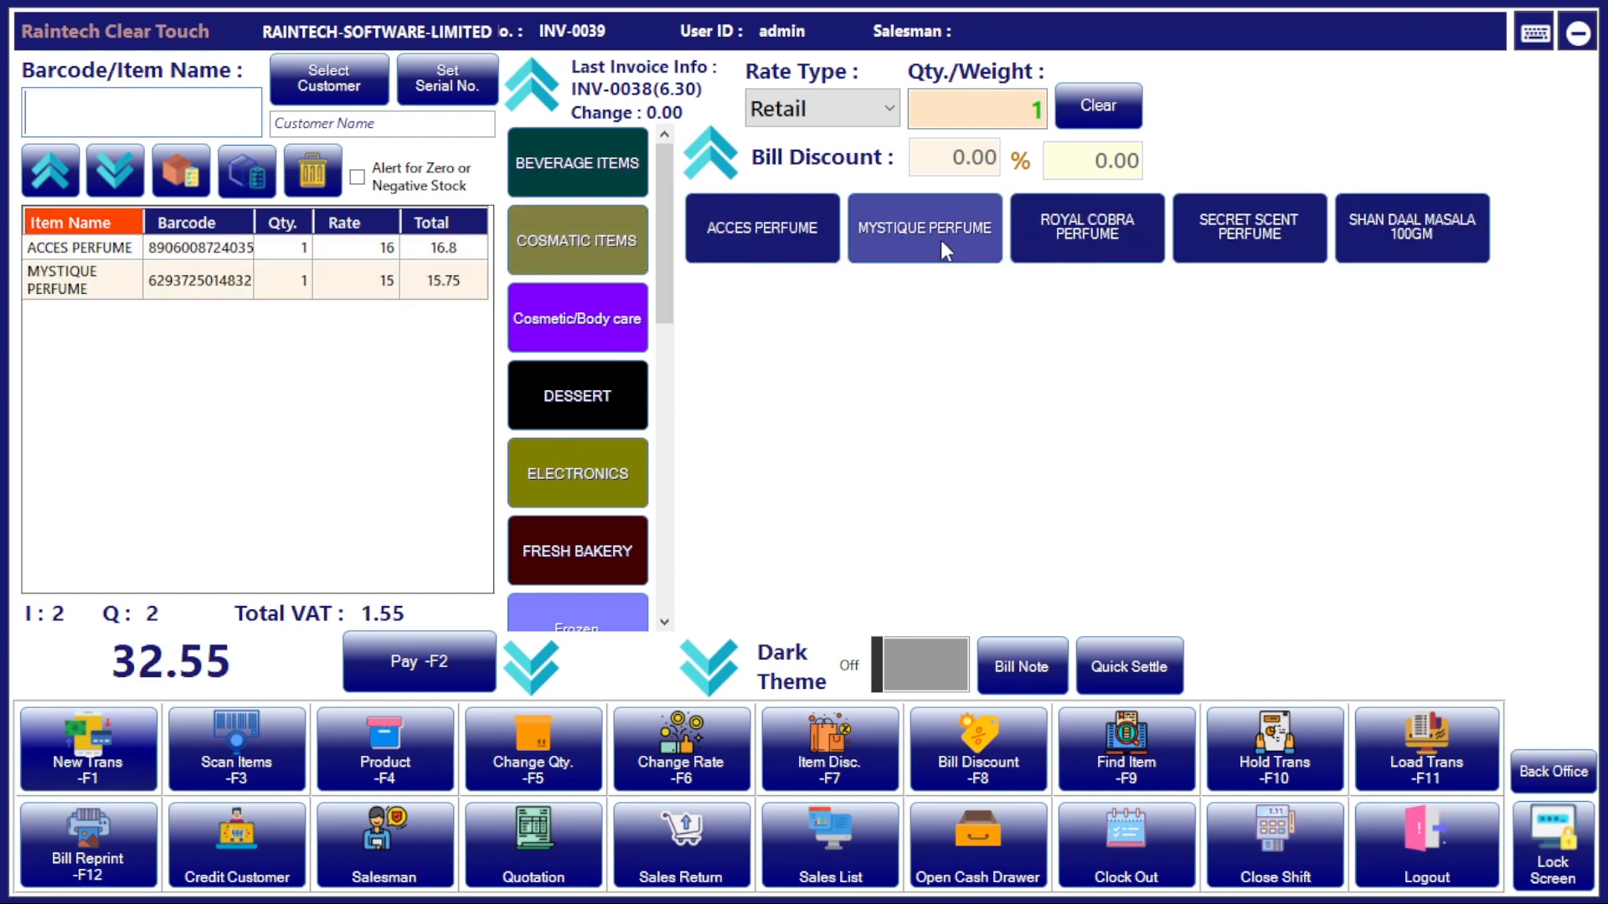
left_click(1097, 232)
left_click(1417, 241)
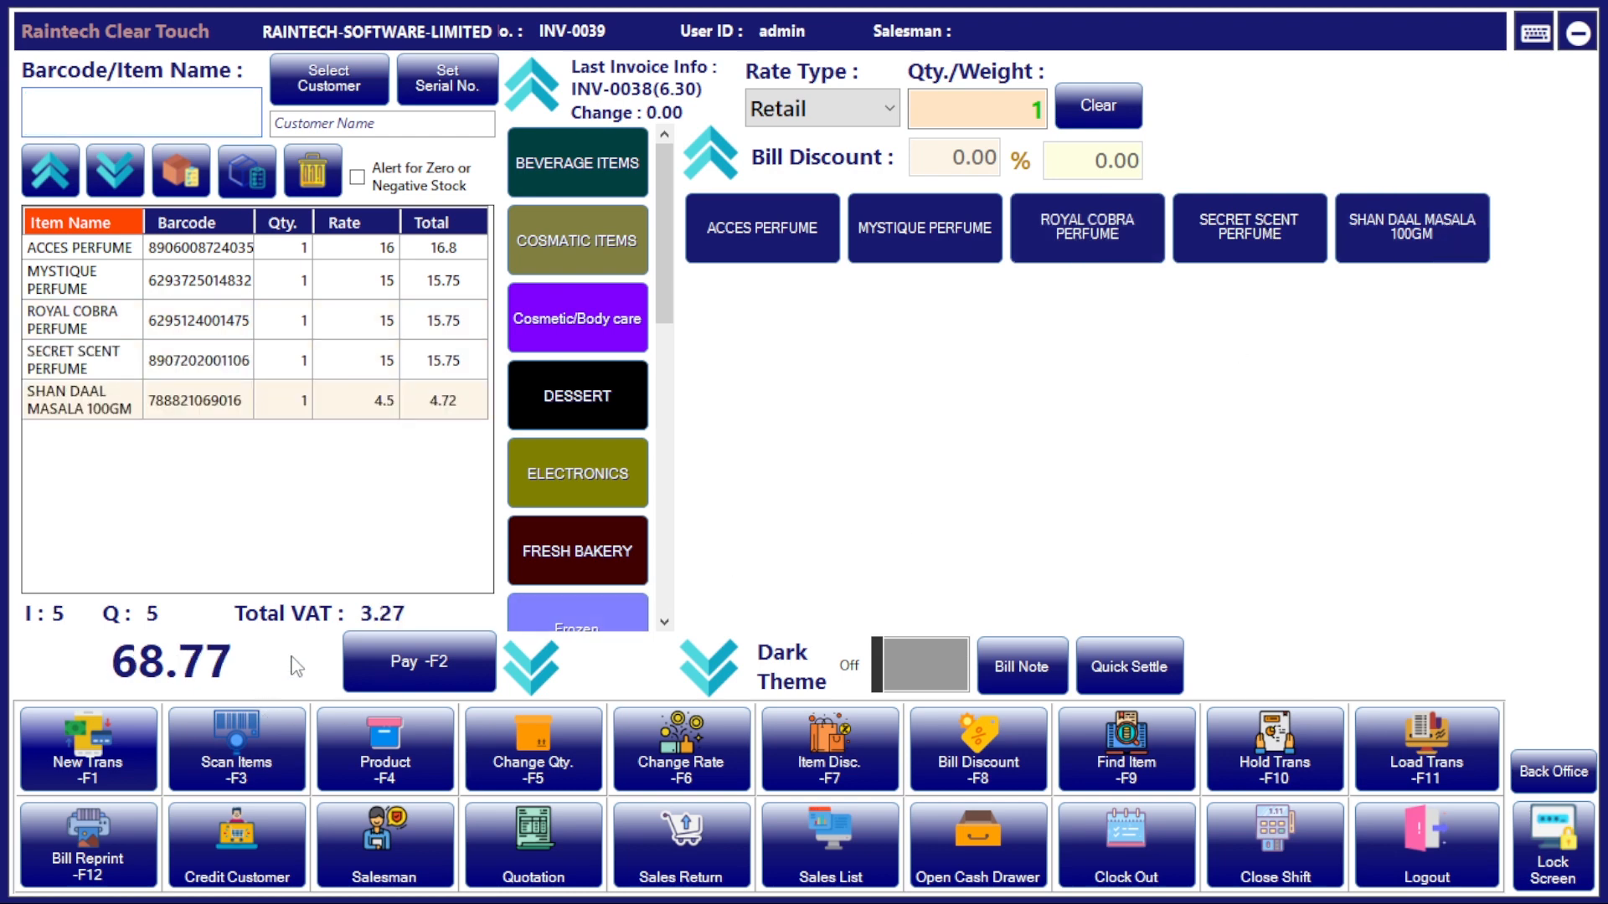
- Add the beverages AK Rawabi Kiwi Lime, AK Rawabi Lemonade Juce, Al Marai Laban 360ML, Al Marai 180ML and Al Rawabi Yo Pinapple Yoghurt
left_click(576, 164)
left_click(908, 239)
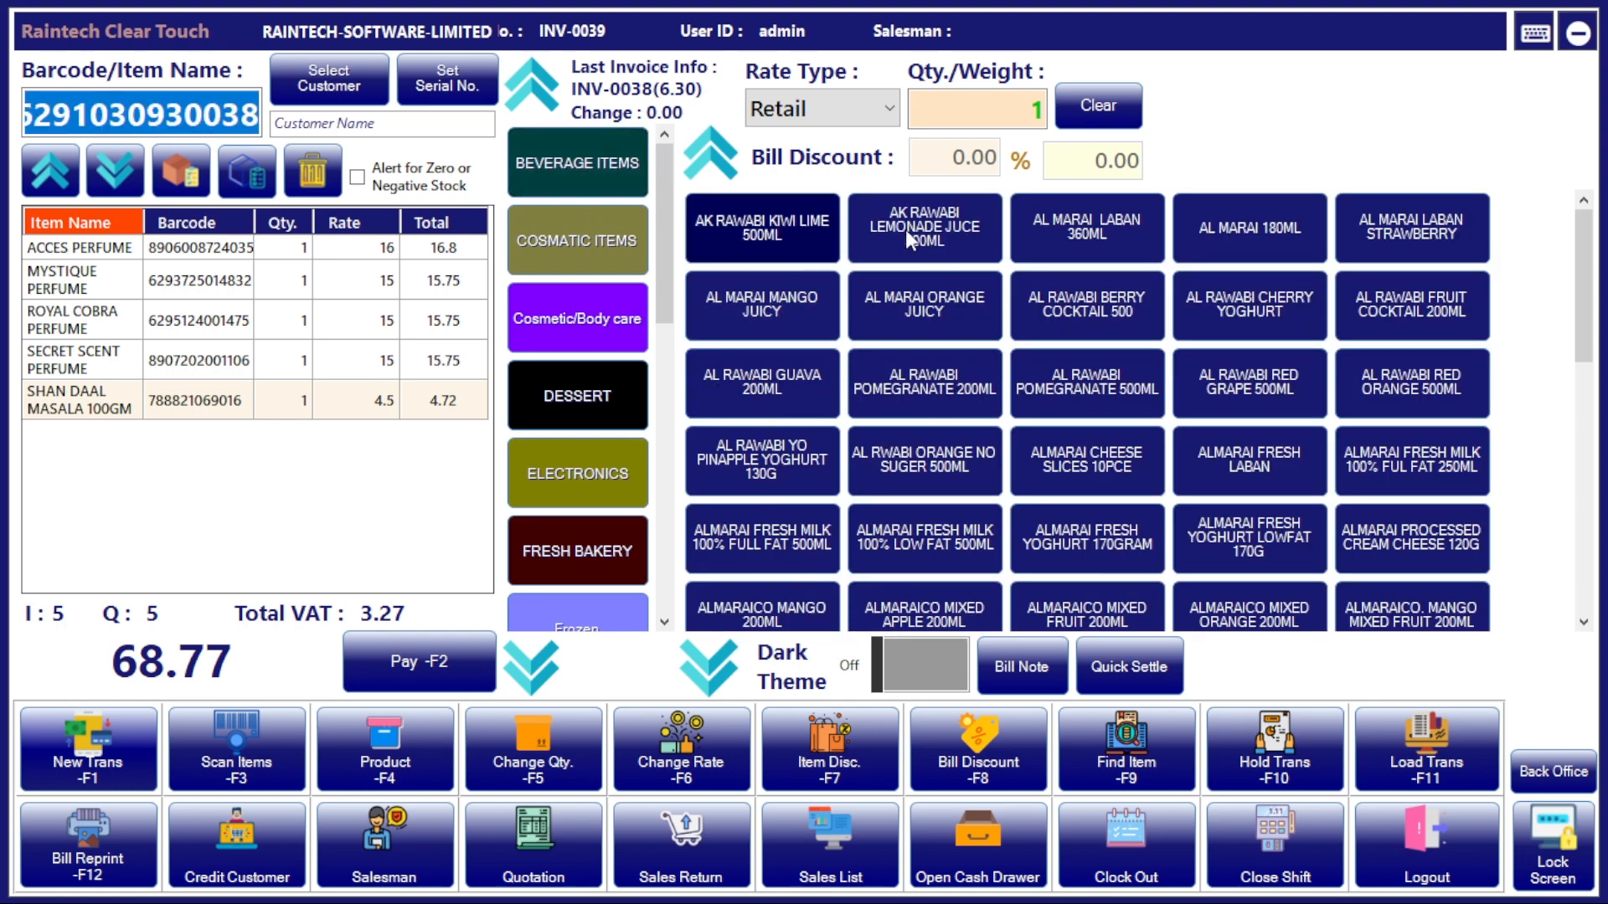
left_click(1137, 223)
left_click(1260, 230)
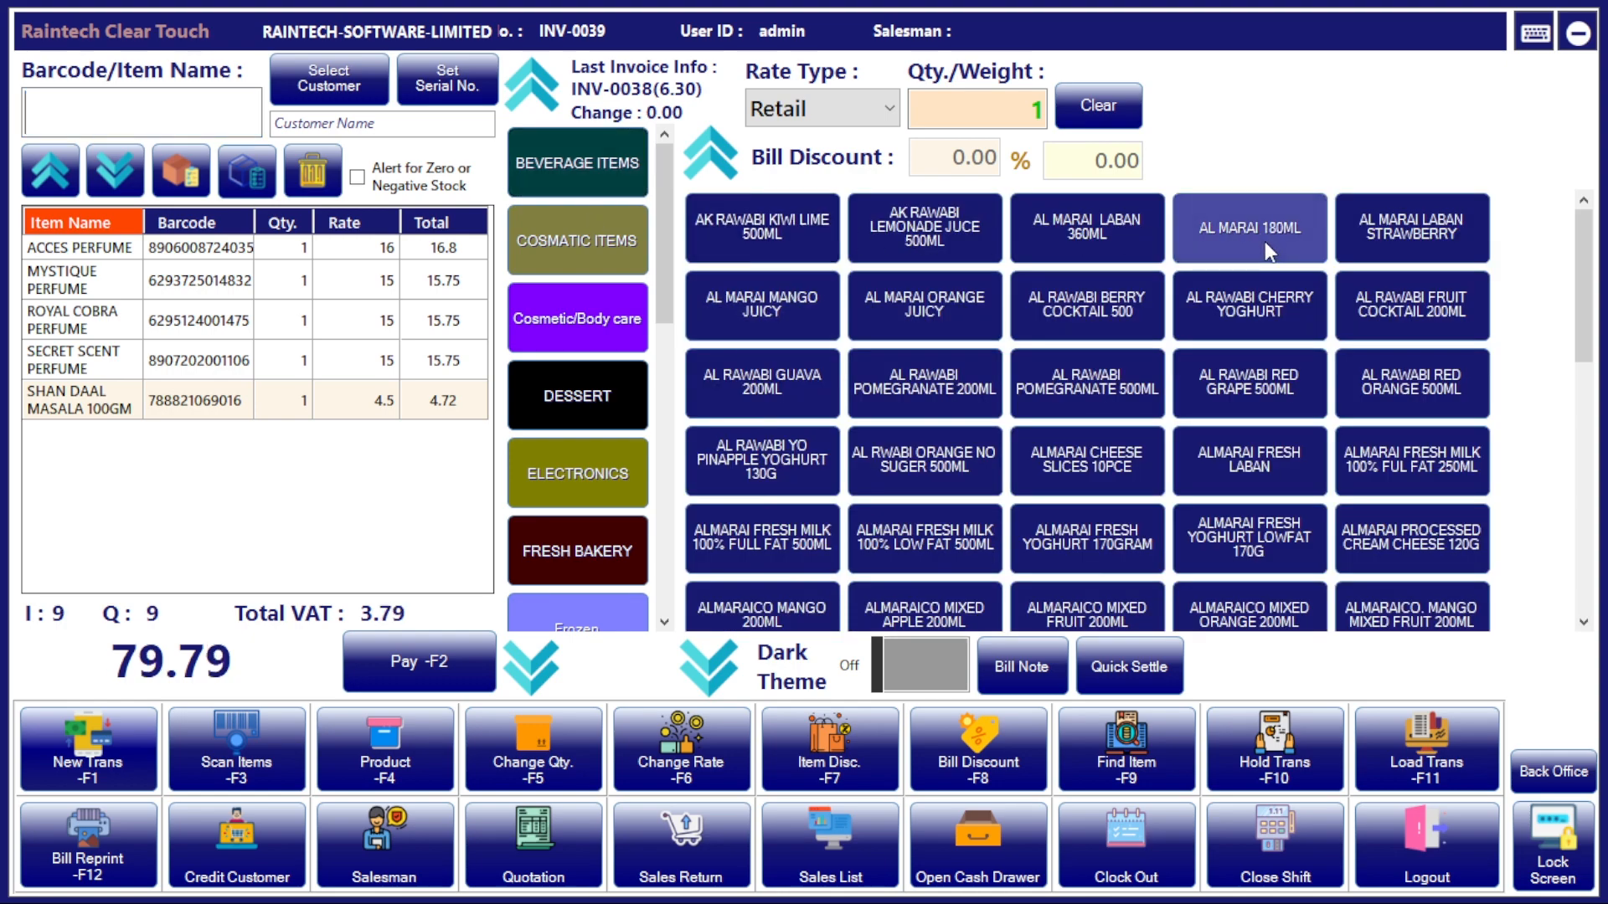
left_click(762, 459)
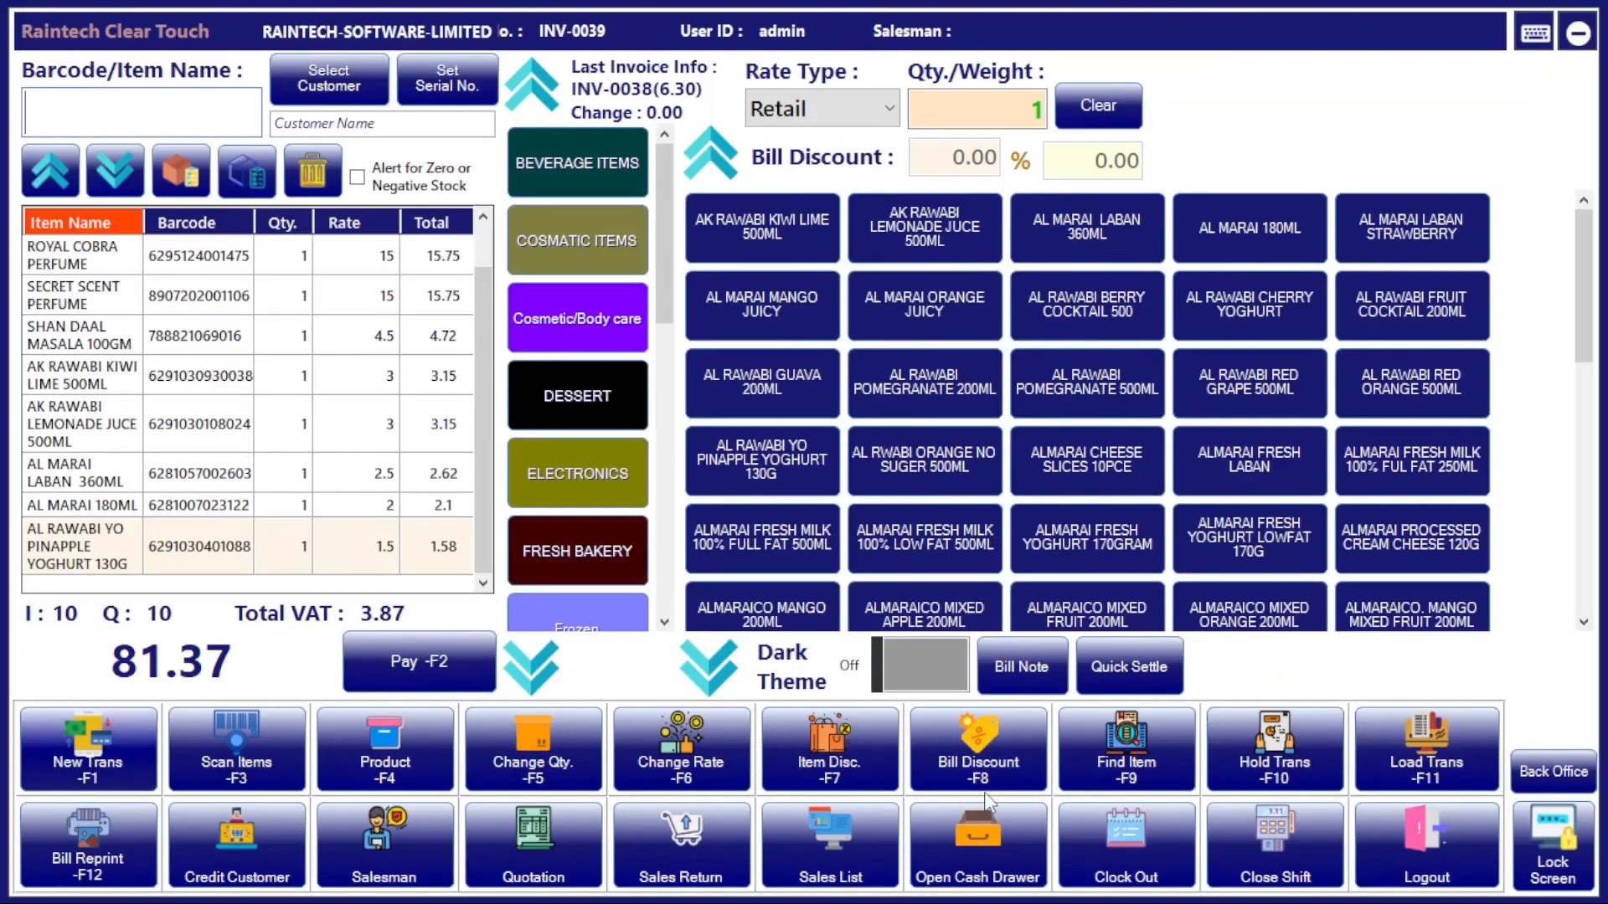
- Apply a bill discount of 10 as a fixed amount (Amt.) instead of a percentage
left_click(982, 760)
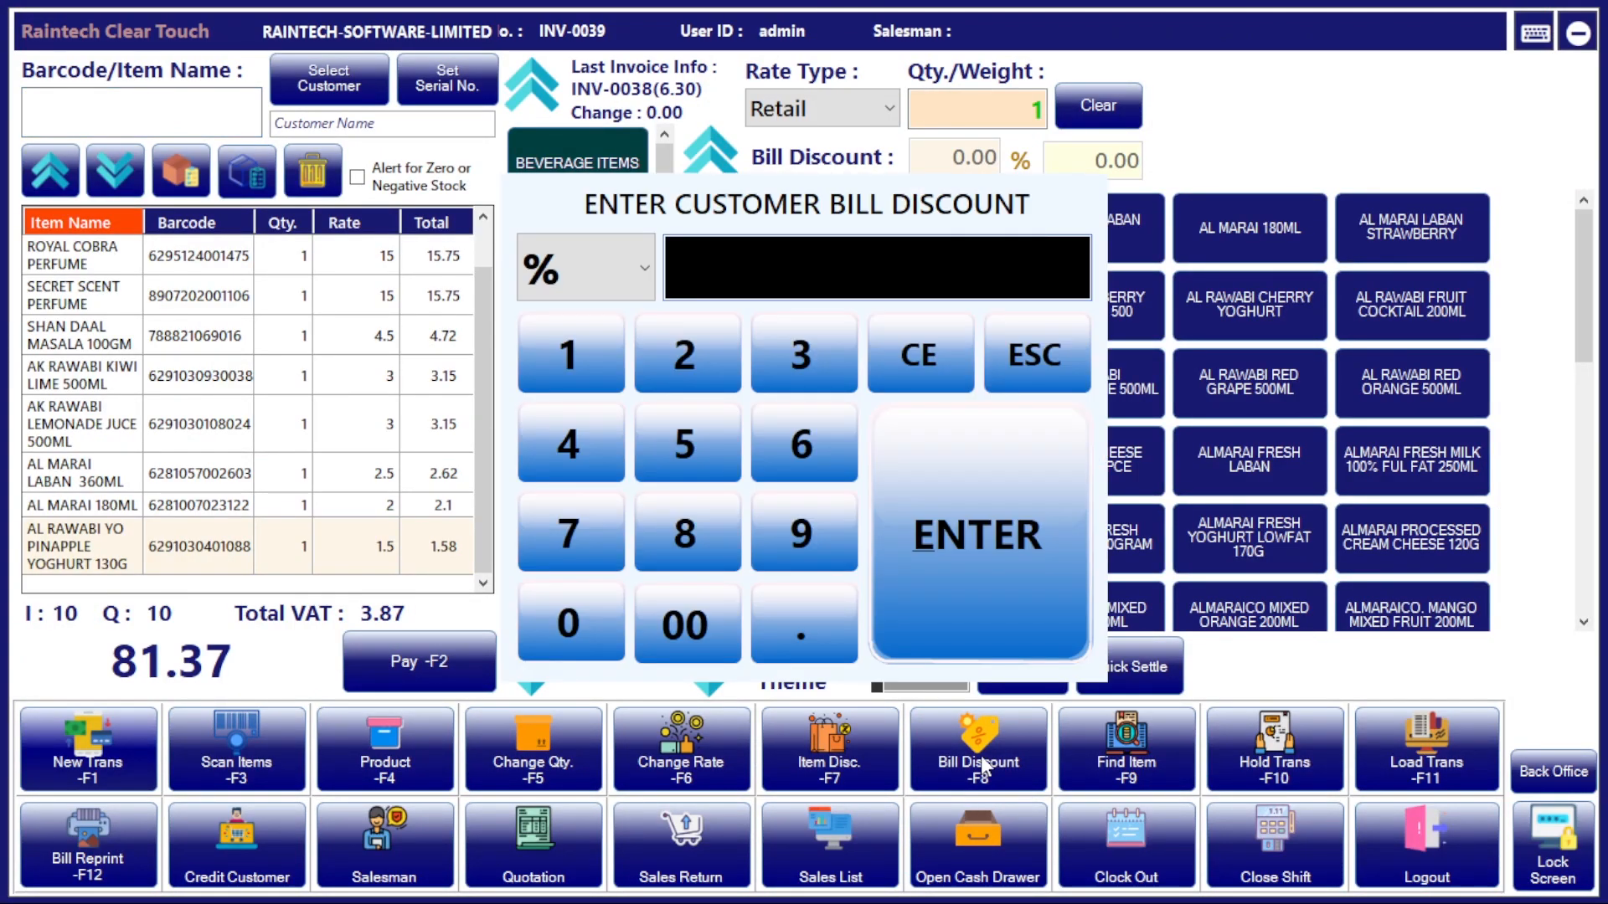
left_click(627, 276)
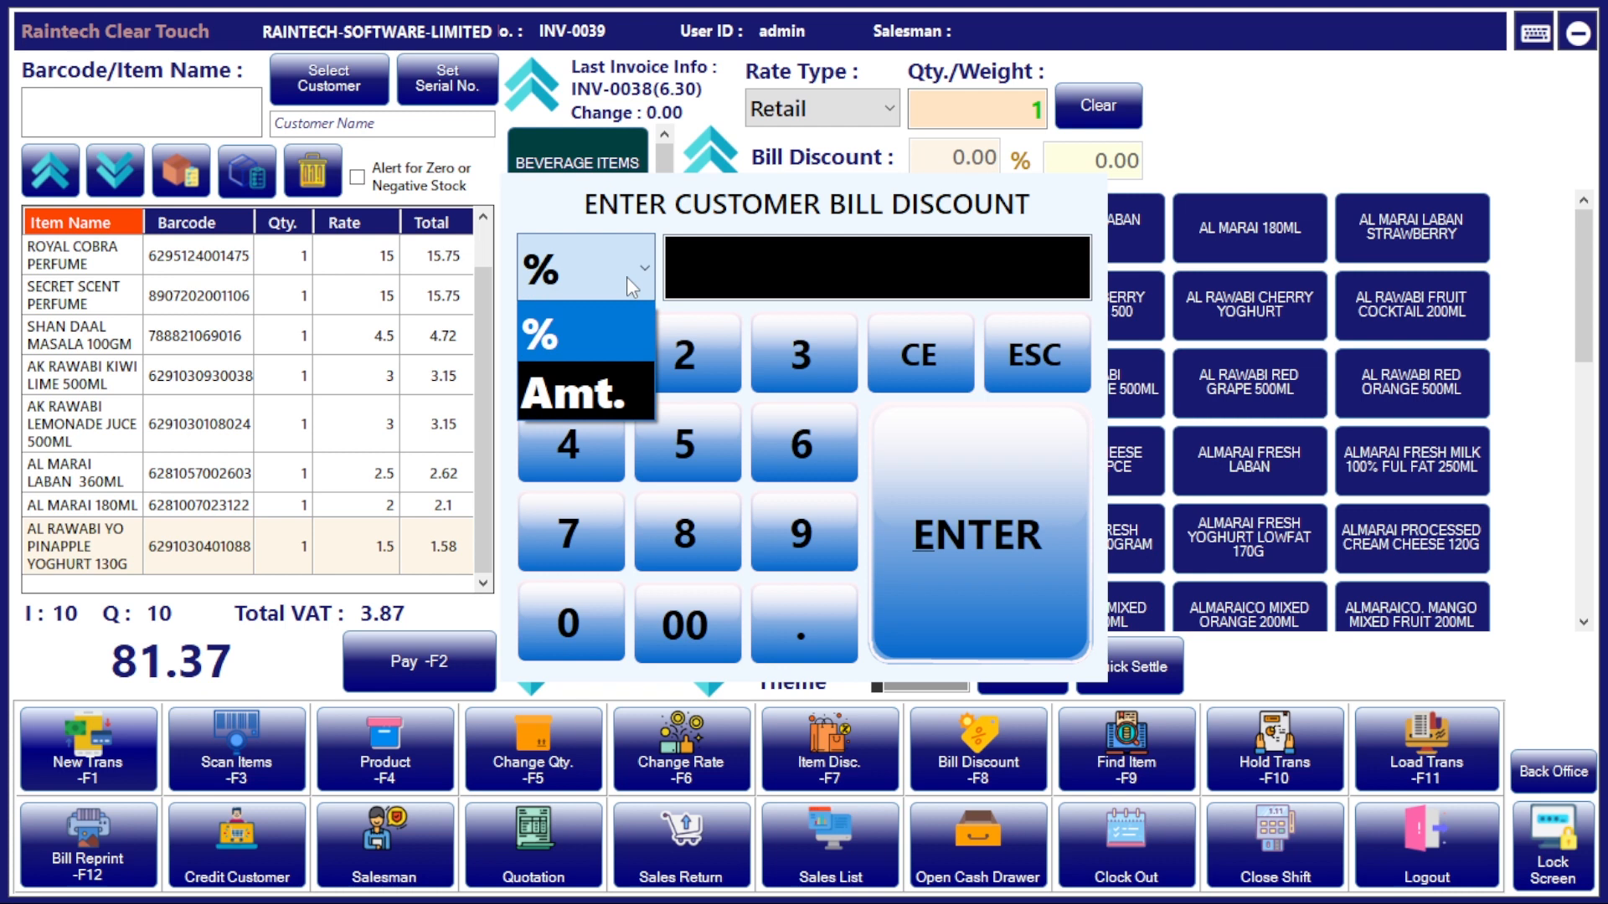
left_click(595, 410)
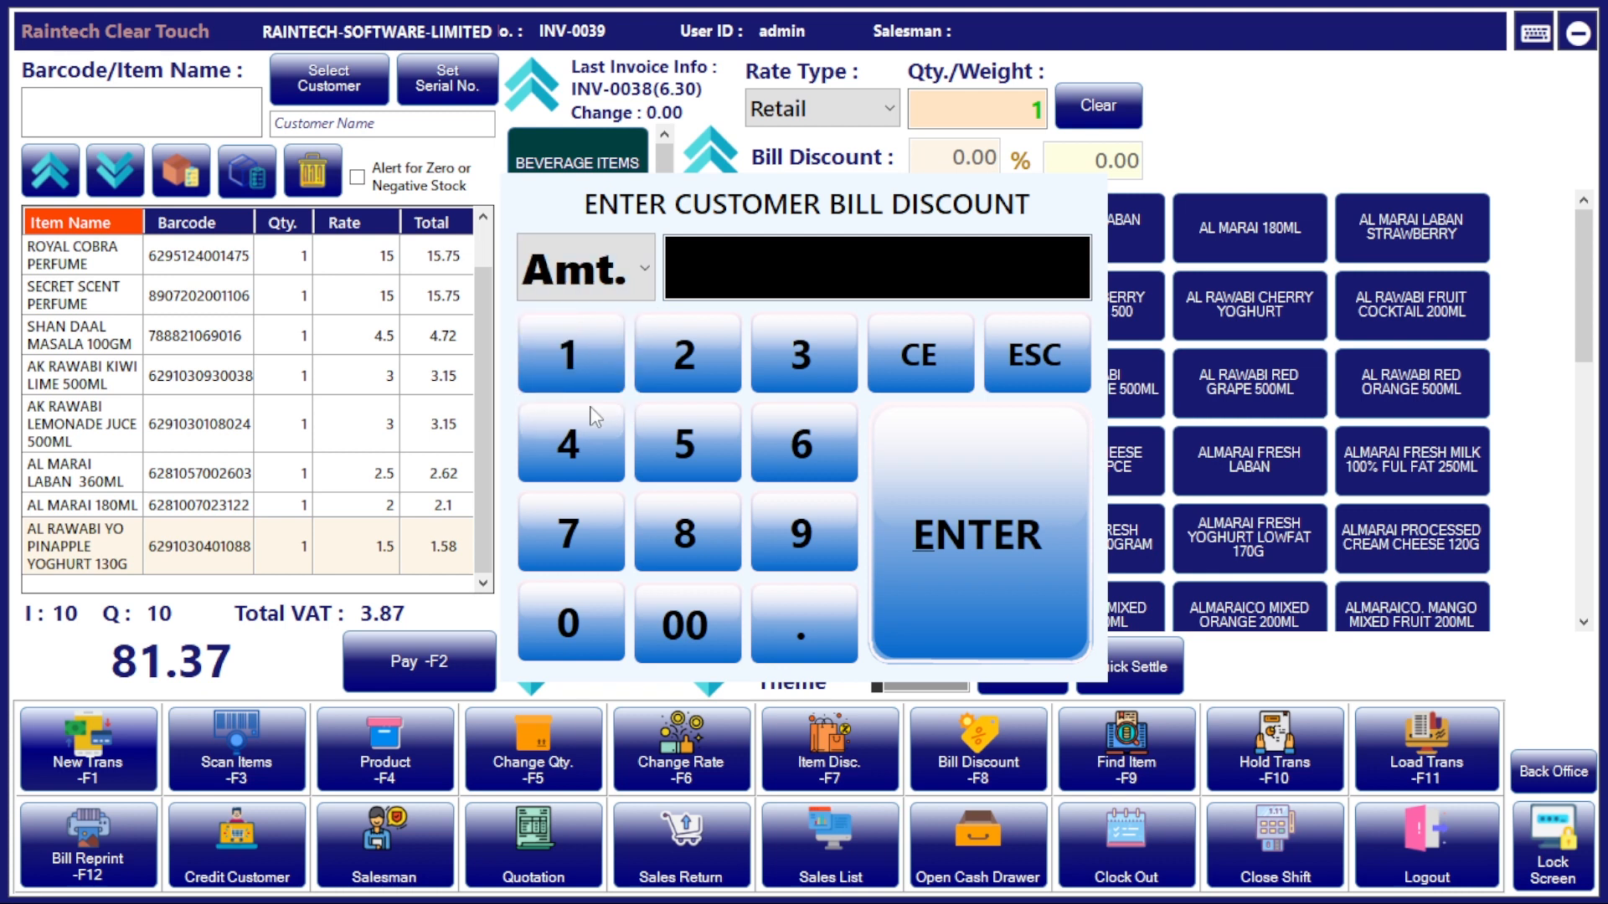
left_click(560, 355)
left_click(575, 621)
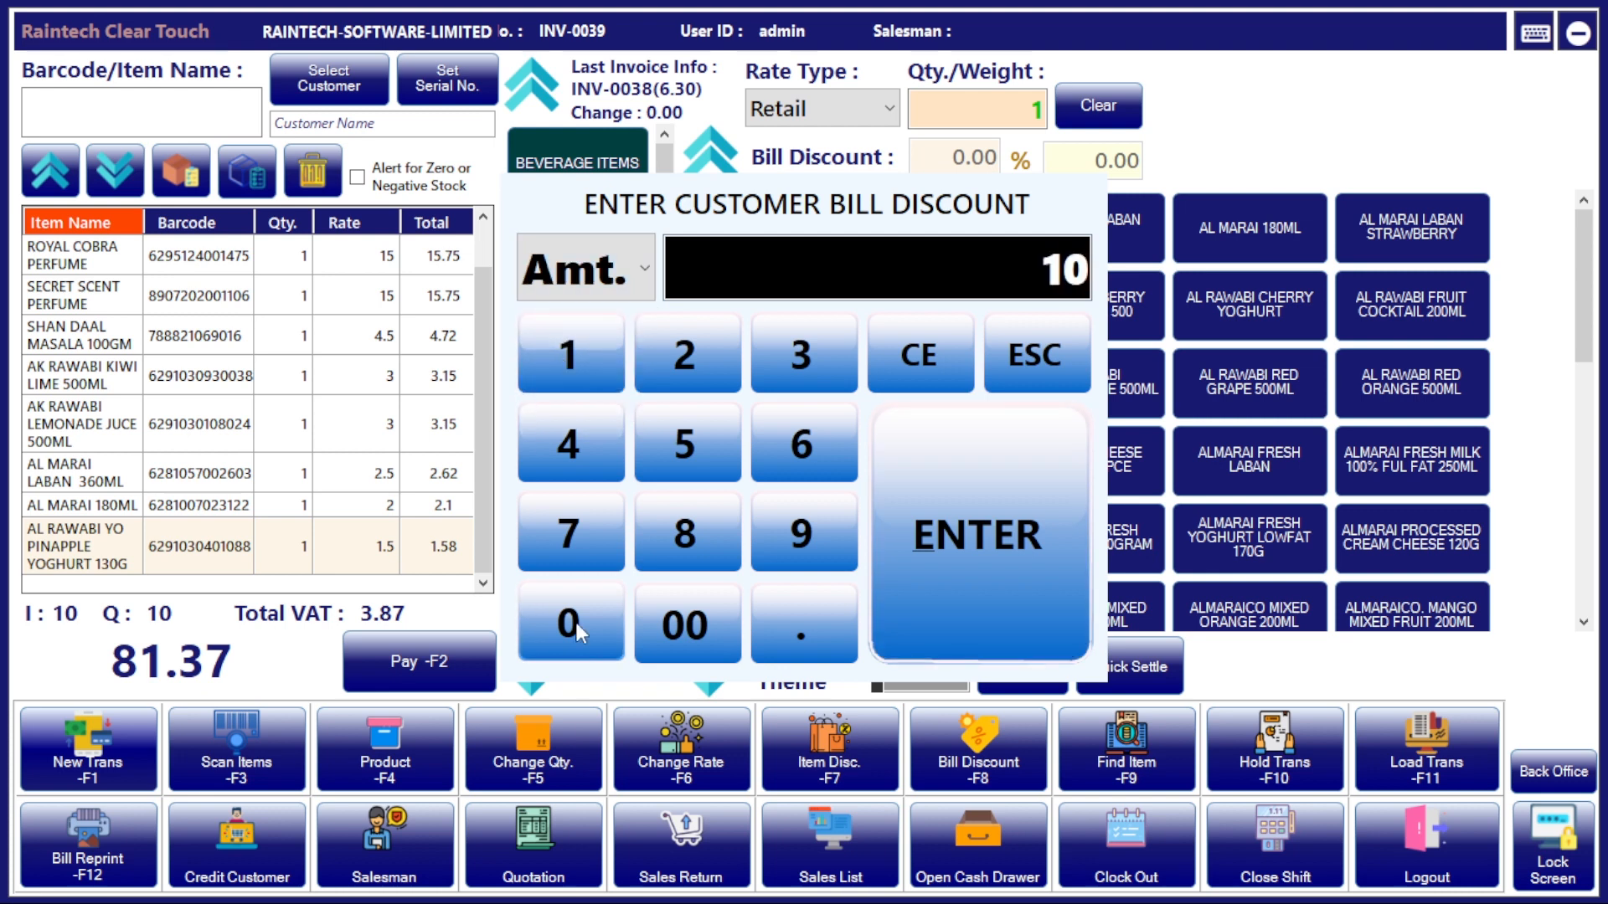
left_click(954, 467)
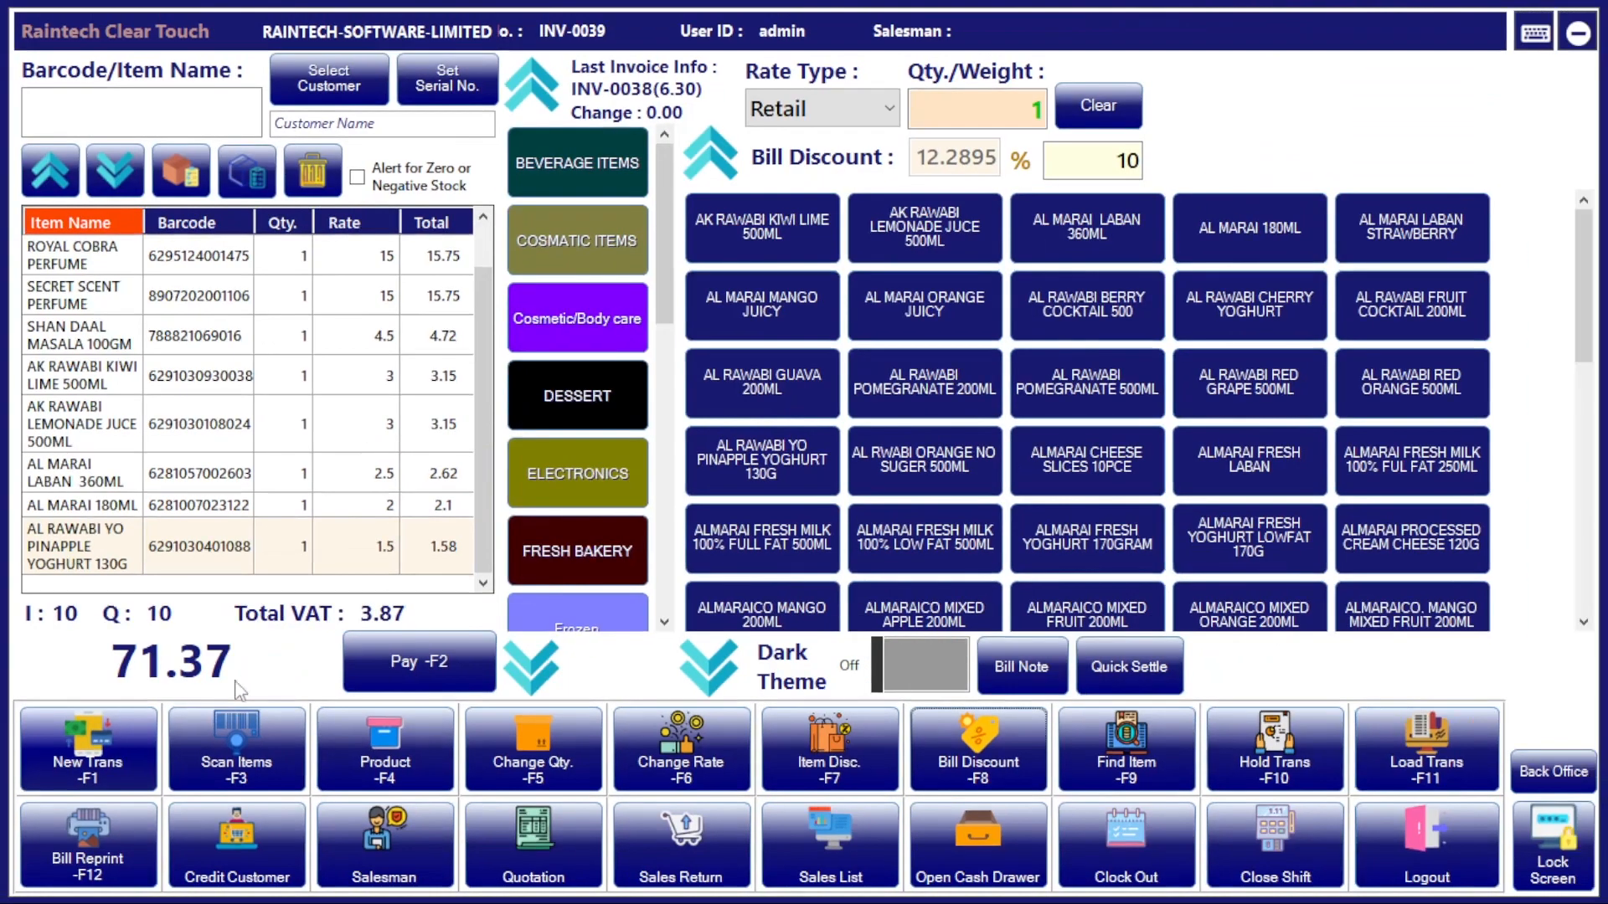
- Settle the bill with a cash payment of 100 and decline printing the receipt
left_click(435, 677)
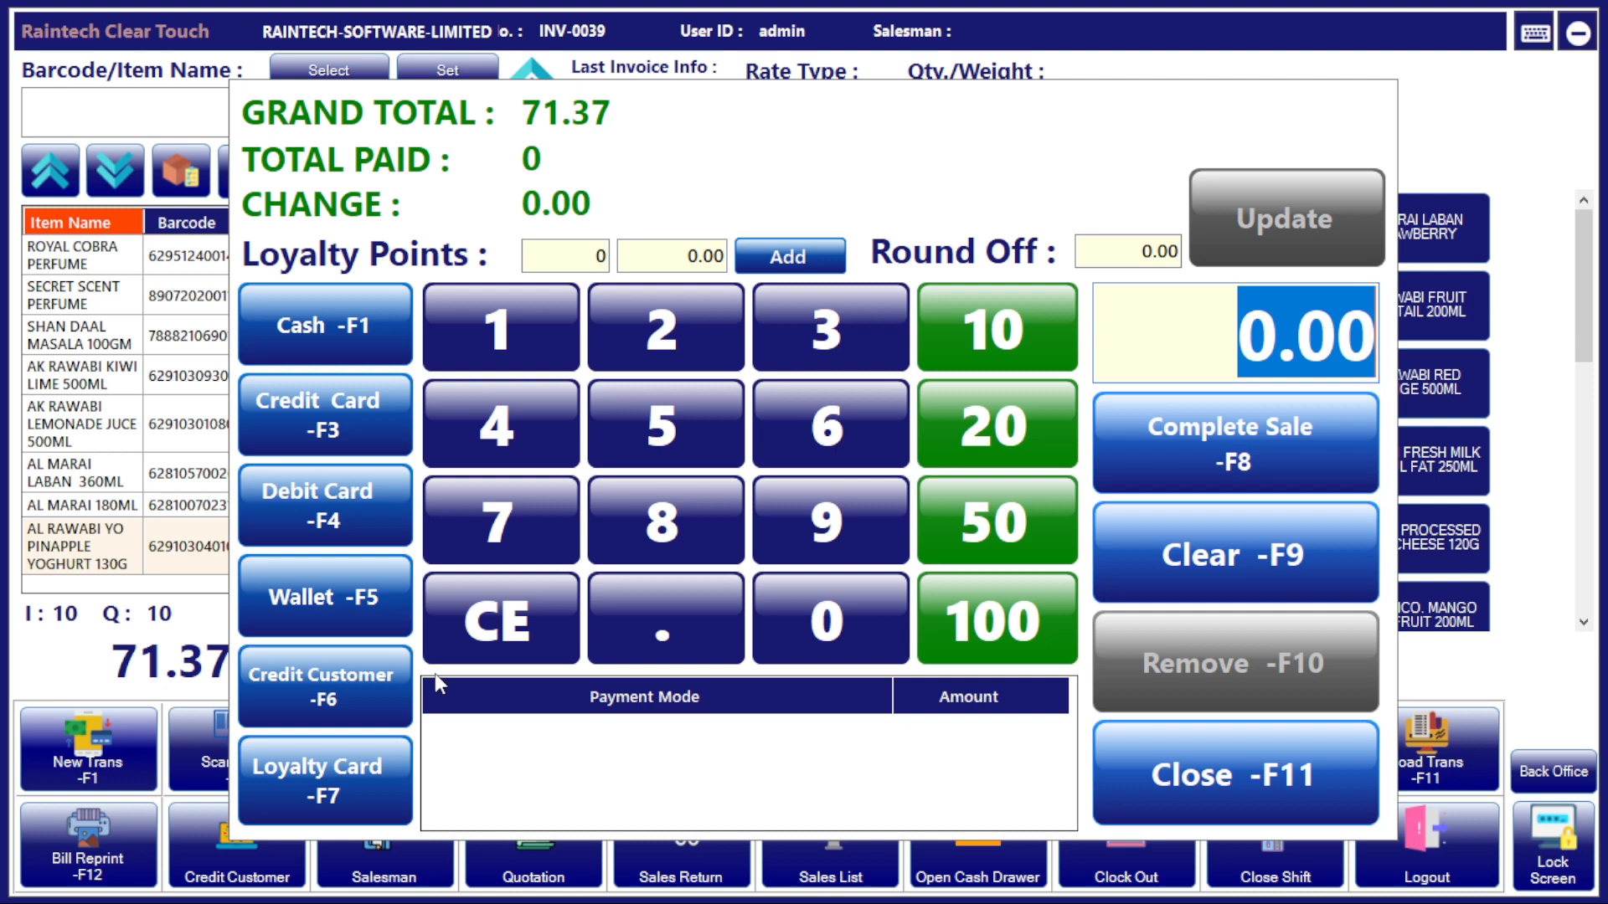
left_click(500, 339)
double_click(811, 633)
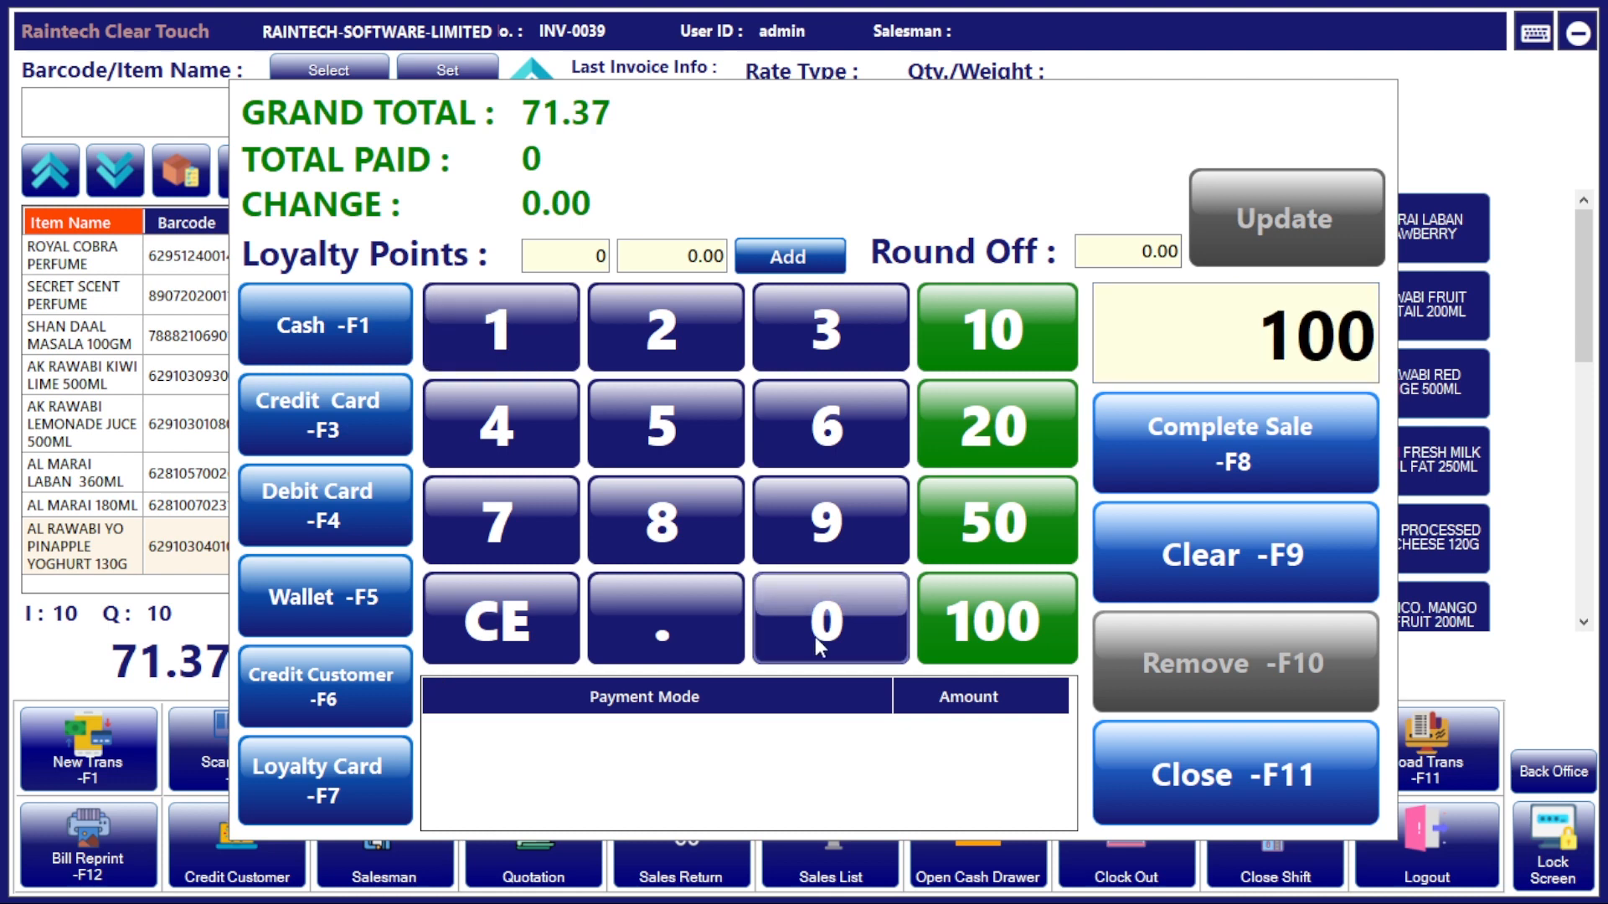
left_click(328, 323)
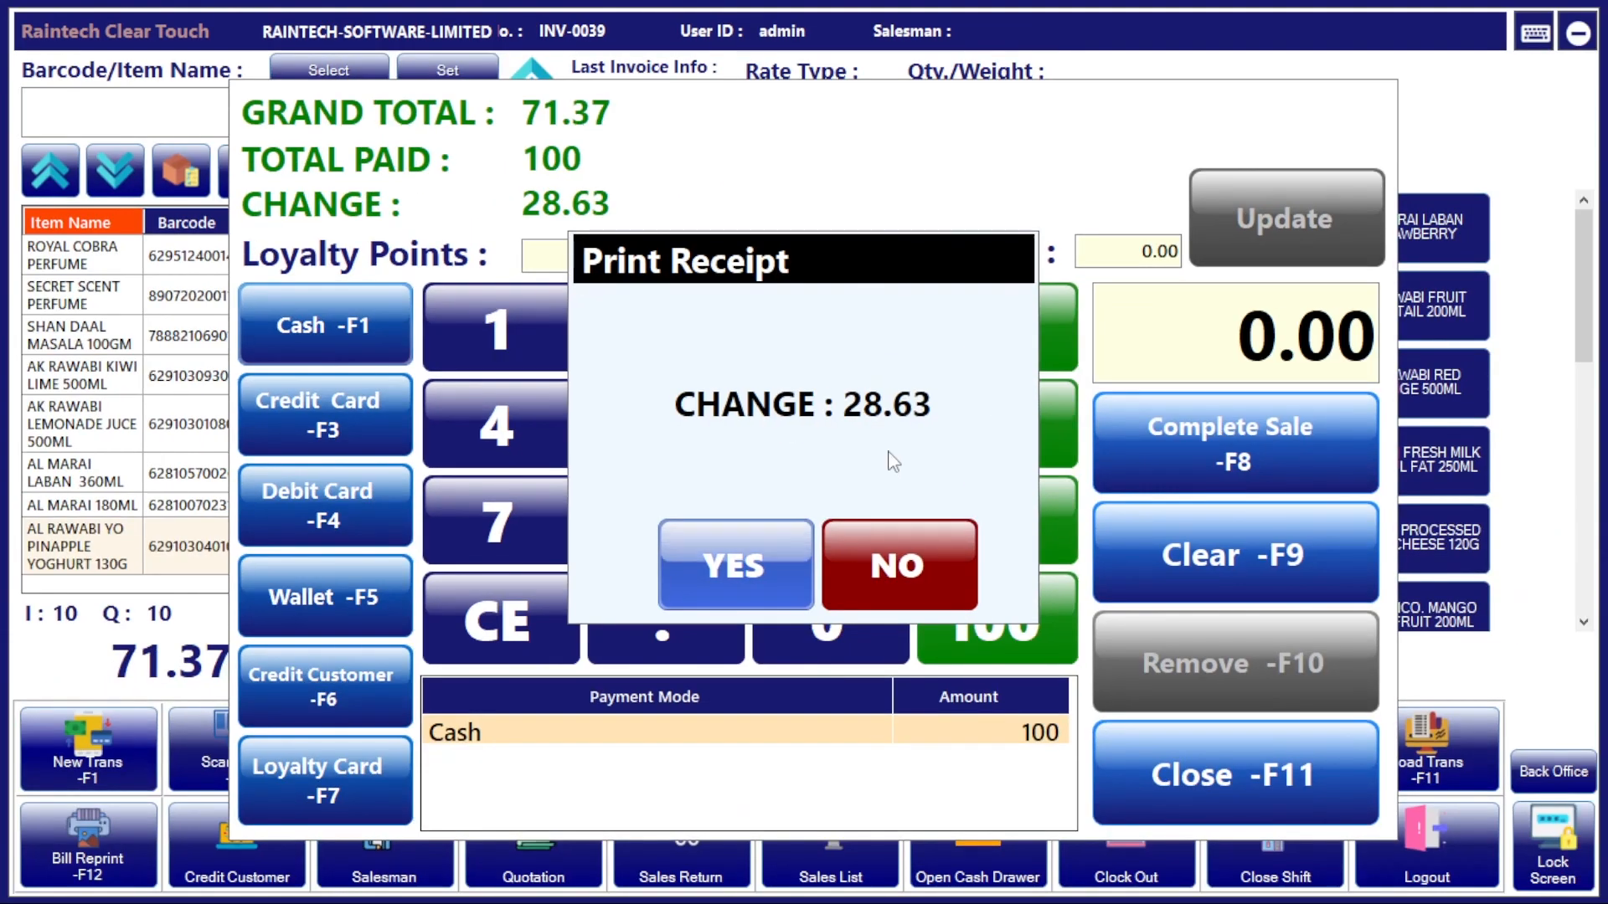
left_click(897, 564)
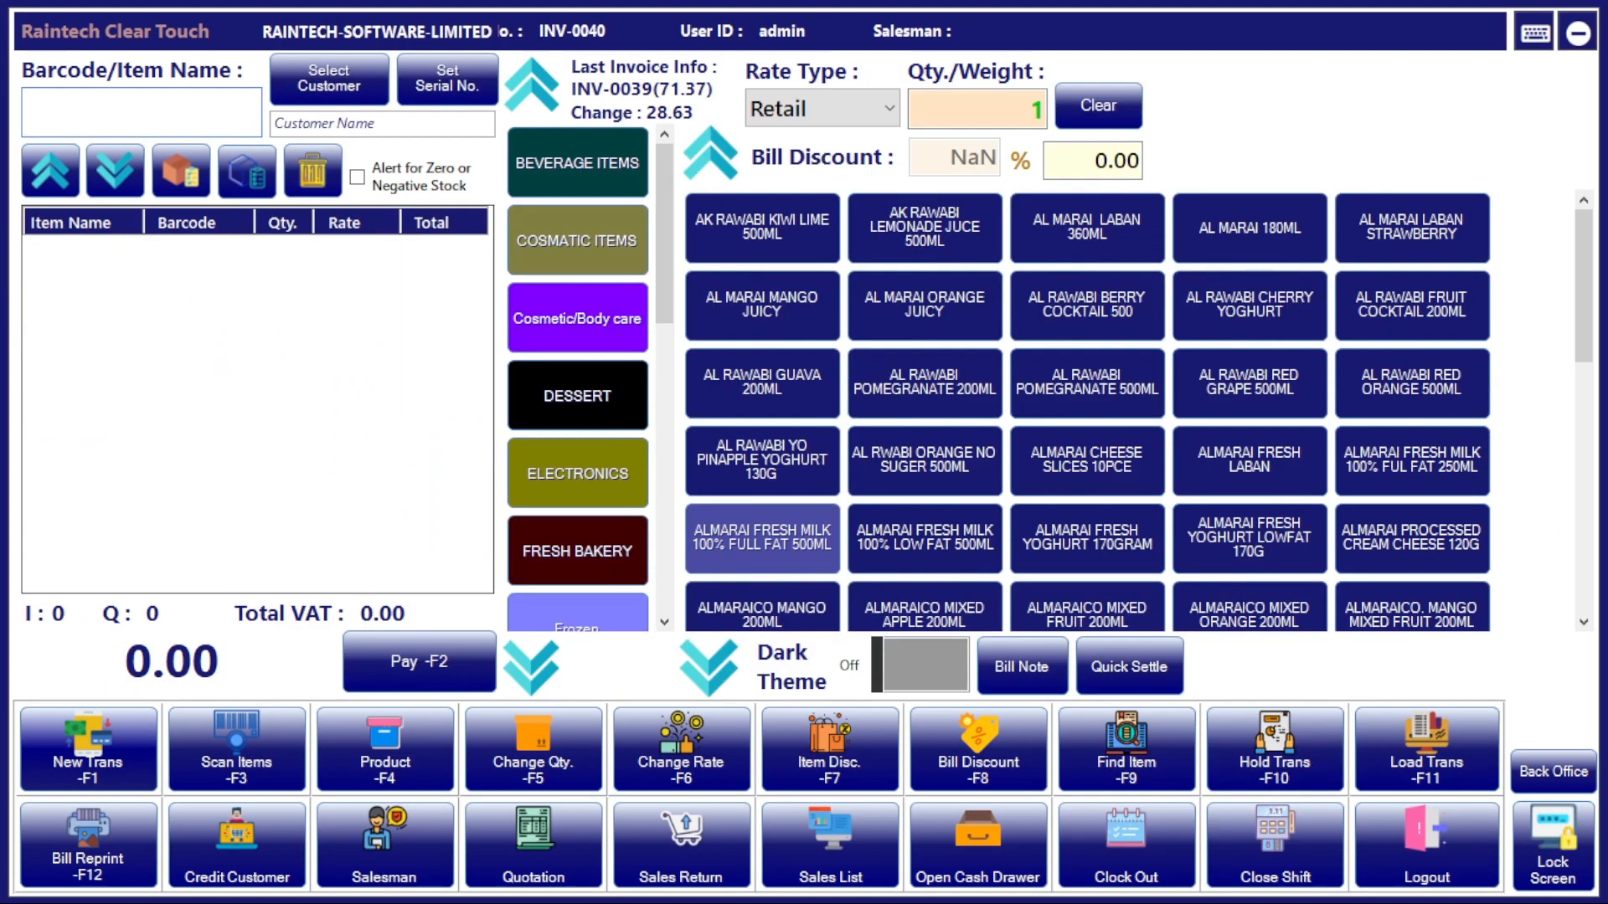